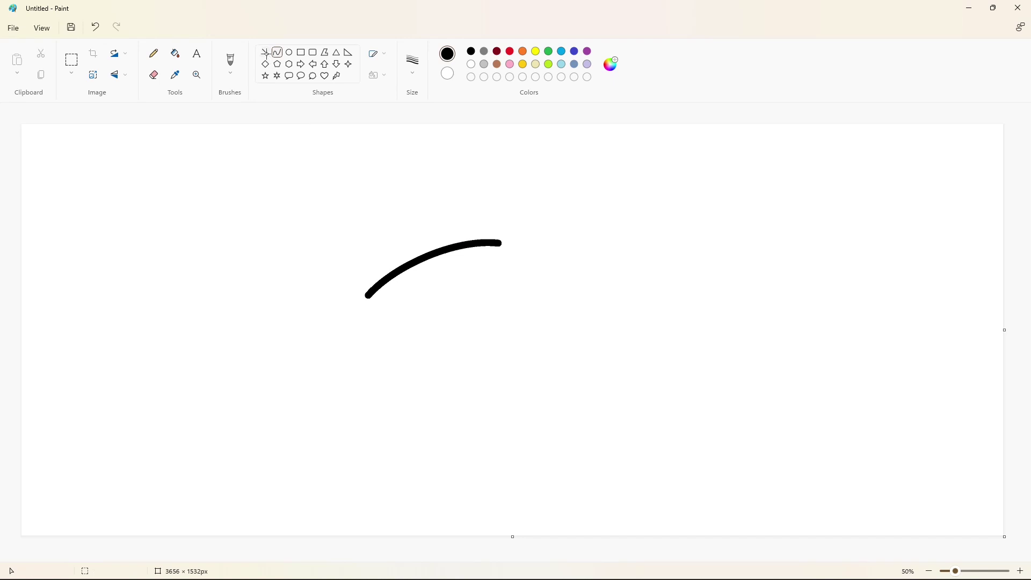
- Draw two straight, parallel slanted lines down from both ends of the arc as the sides of the cup's rim band
click(265, 52)
drag(367, 296, 396, 358)
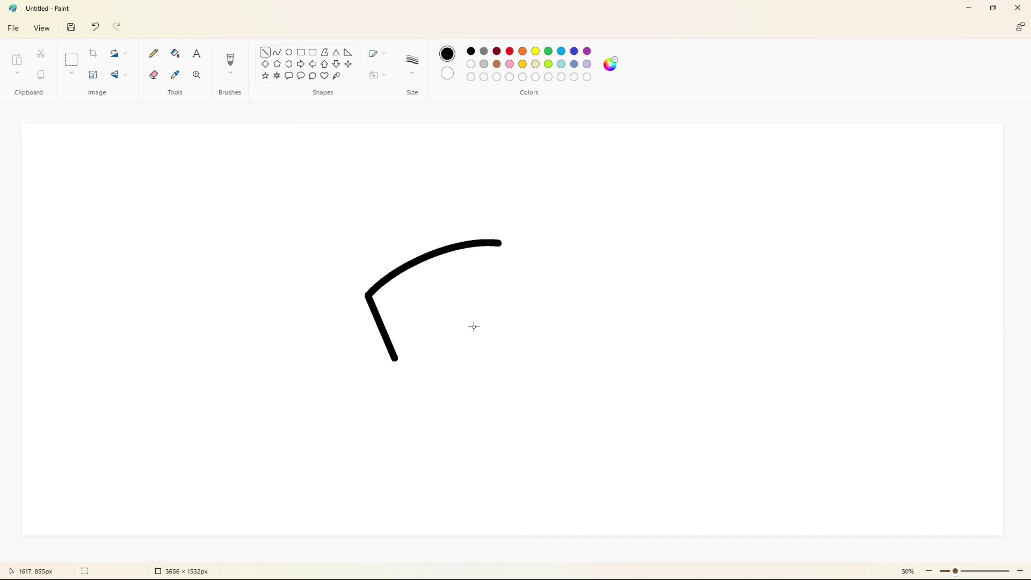
drag(500, 243, 525, 307)
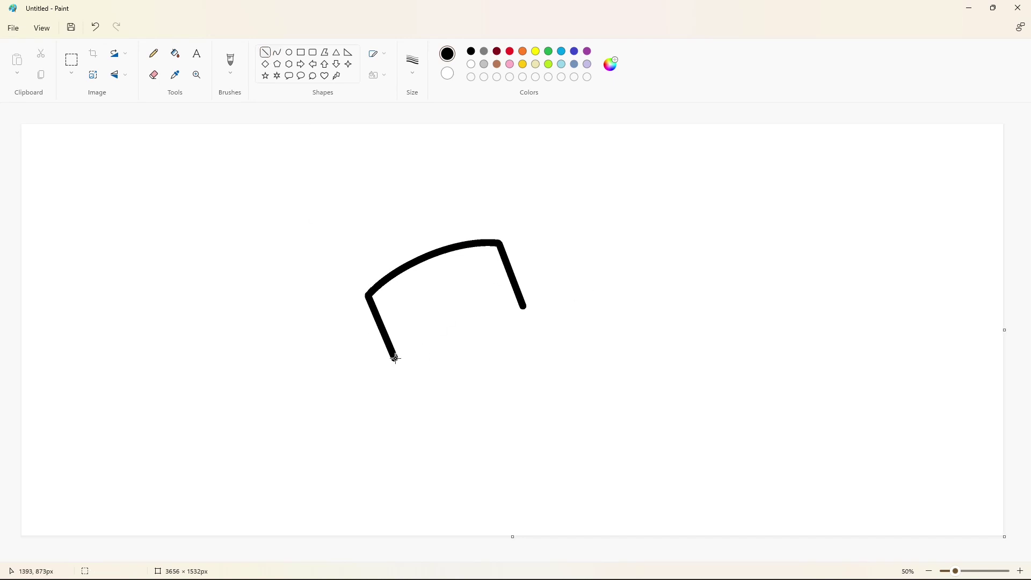
- Close the lower edge of the rim band with two curved segments joining the ends of its side lines
drag(396, 359, 471, 345)
key(ctrl+z)
click(277, 52)
drag(394, 359, 462, 347)
click(408, 366)
click(428, 362)
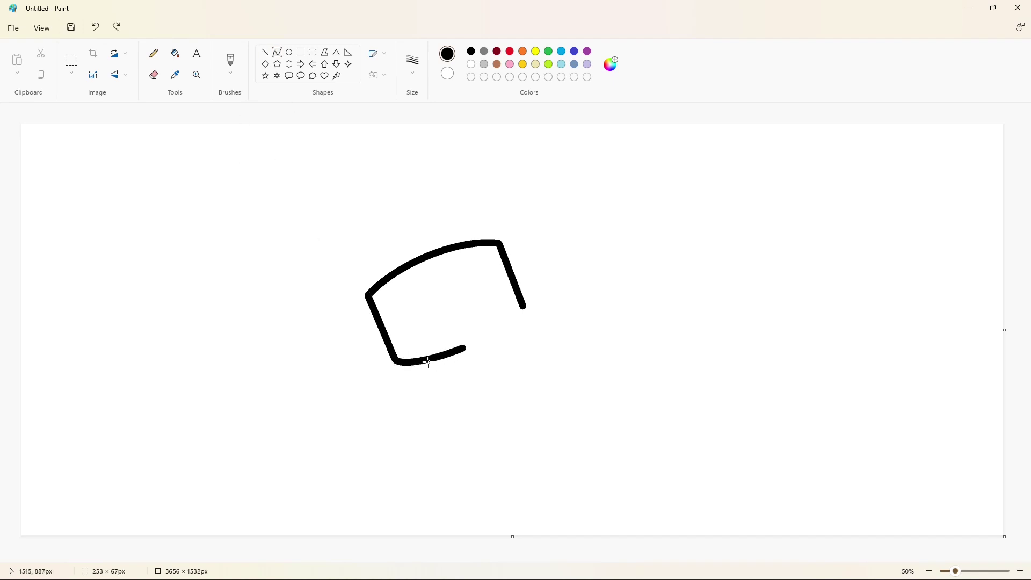
click(544, 376)
mouse_move(523, 307)
mouse_down()
mouse_move(466, 346)
mouse_move(493, 337)
mouse_up()
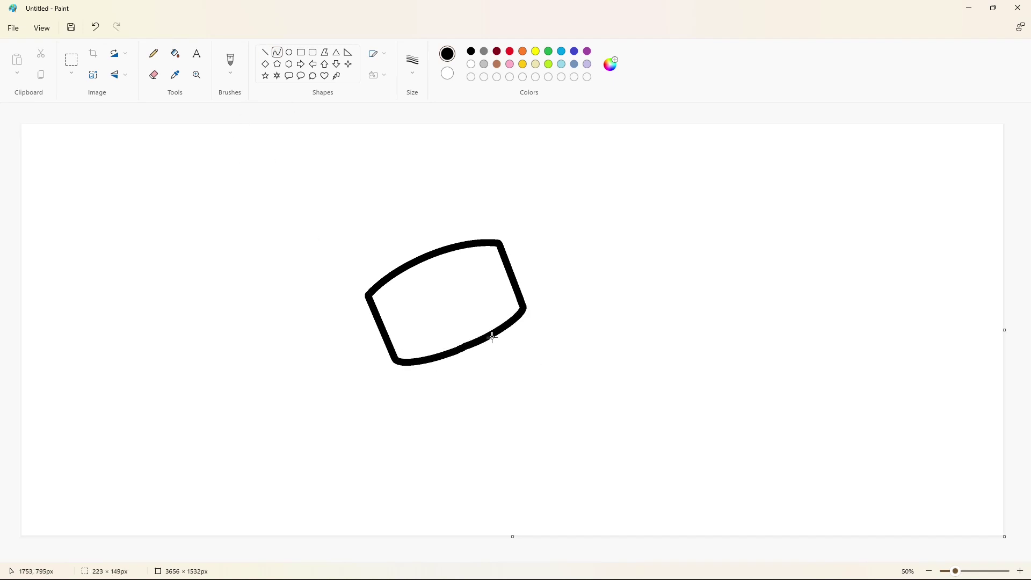
click(572, 361)
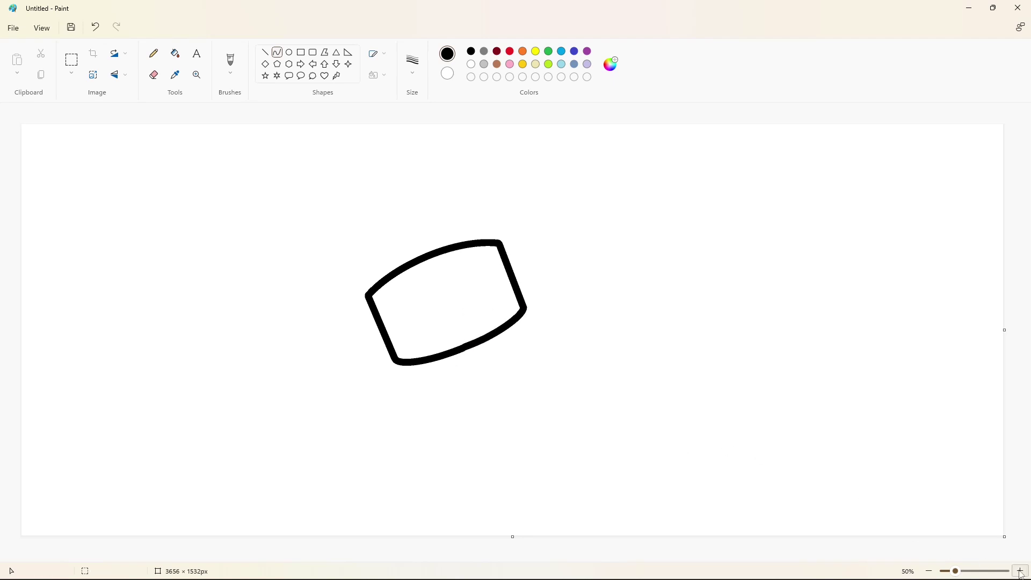
- Draw two slanted straight lines below the rim band as the tapering sides of the cup body
click(265, 52)
drag(409, 364, 465, 471)
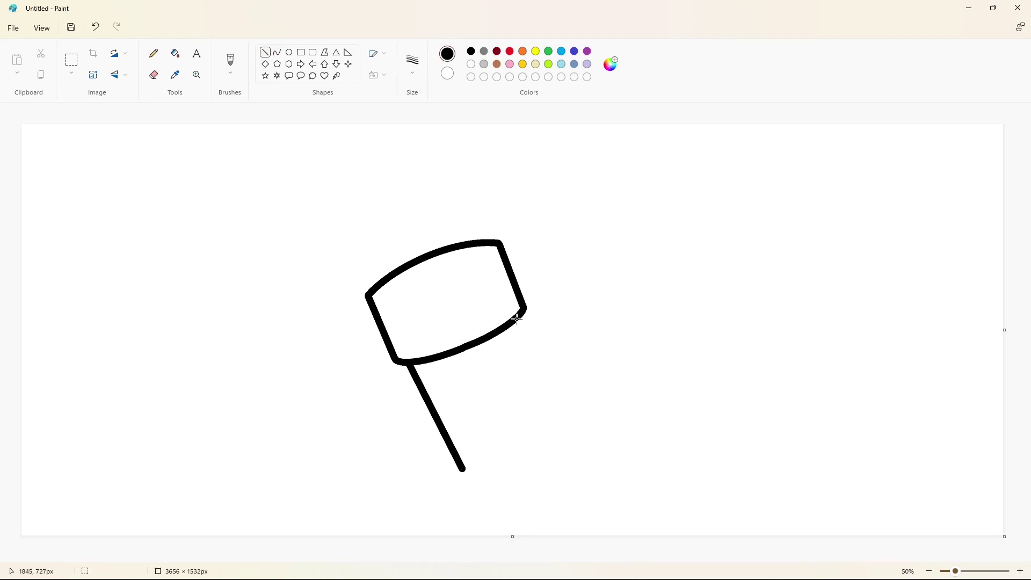
mouse_move(517, 320)
mouse_down()
mouse_move(549, 434)
mouse_move(521, 479)
mouse_up()
click(633, 435)
key(ctrl+z)
- Close the cup body with two curved segments that form a rounded bottom
click(277, 52)
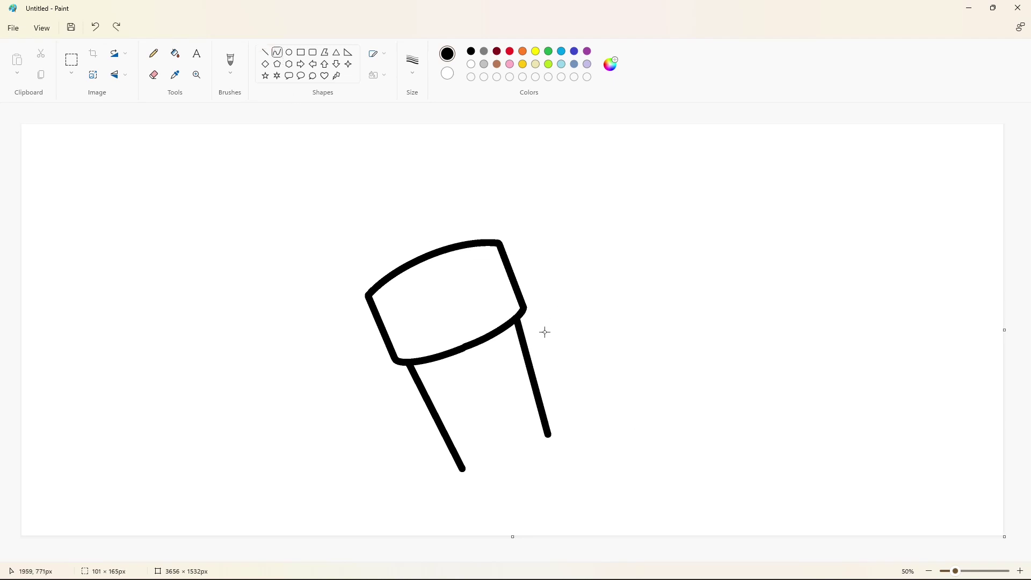
mouse_move(549, 435)
mouse_down()
mouse_move(524, 475)
mouse_move(548, 465)
mouse_up()
click(547, 465)
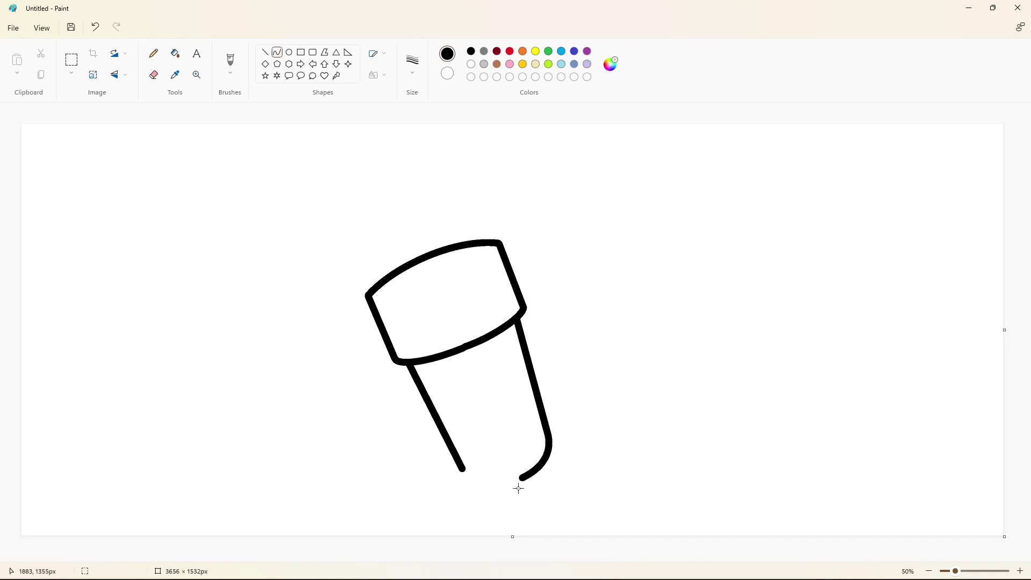
mouse_move(463, 468)
mouse_down()
mouse_move(523, 477)
mouse_move(471, 478)
mouse_move(494, 490)
mouse_up()
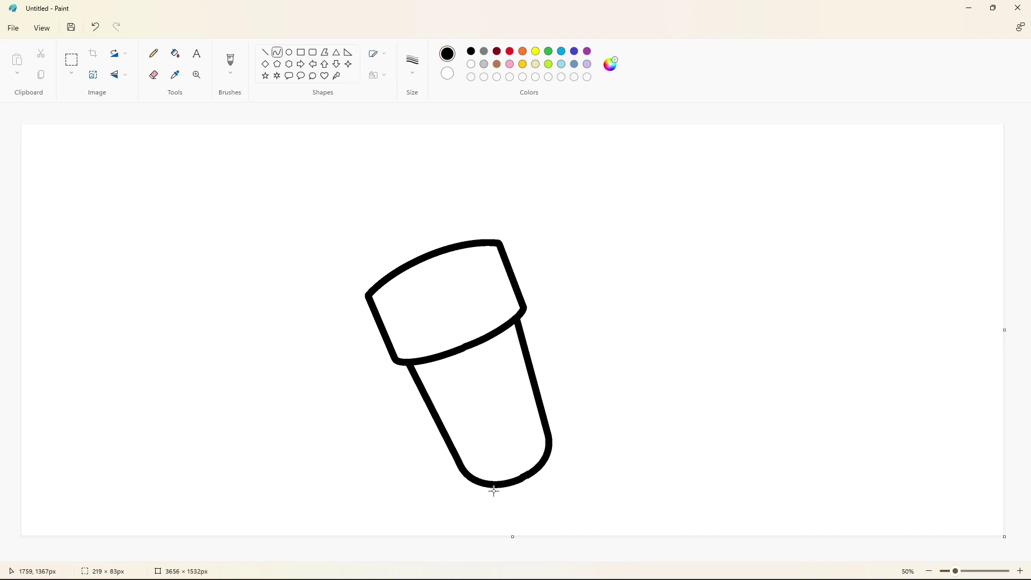
click(636, 489)
- Smooth the bump where the curves meet on the rim band's lower edge, using white line strokes
click(1020, 571)
scroll(805, 515, down, 7)
drag(504, 557, 755, 559)
scroll(698, 456, up, 2)
click(265, 52)
click(413, 64)
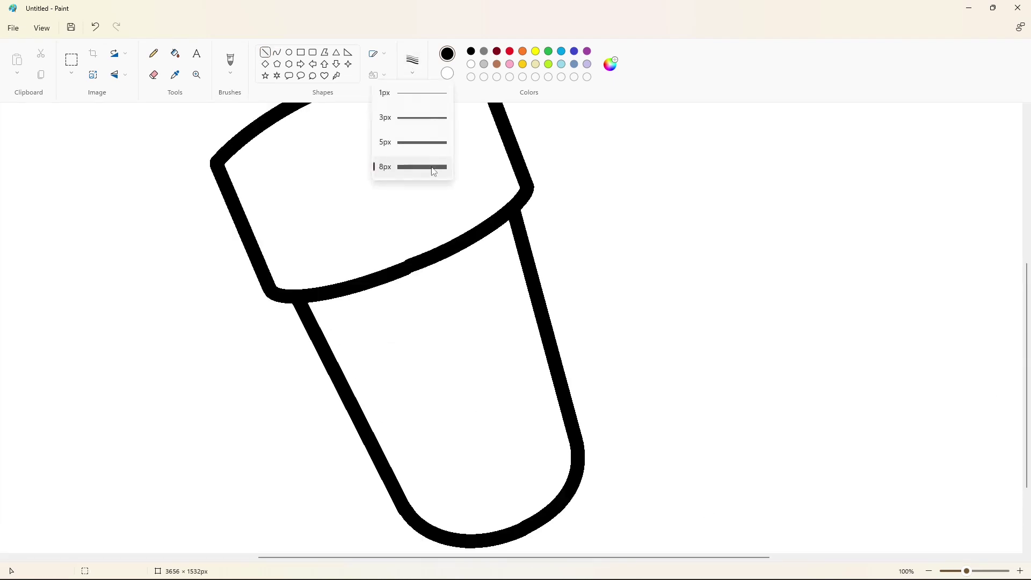
click(435, 168)
drag(404, 275, 419, 268)
key(ctrl+z)
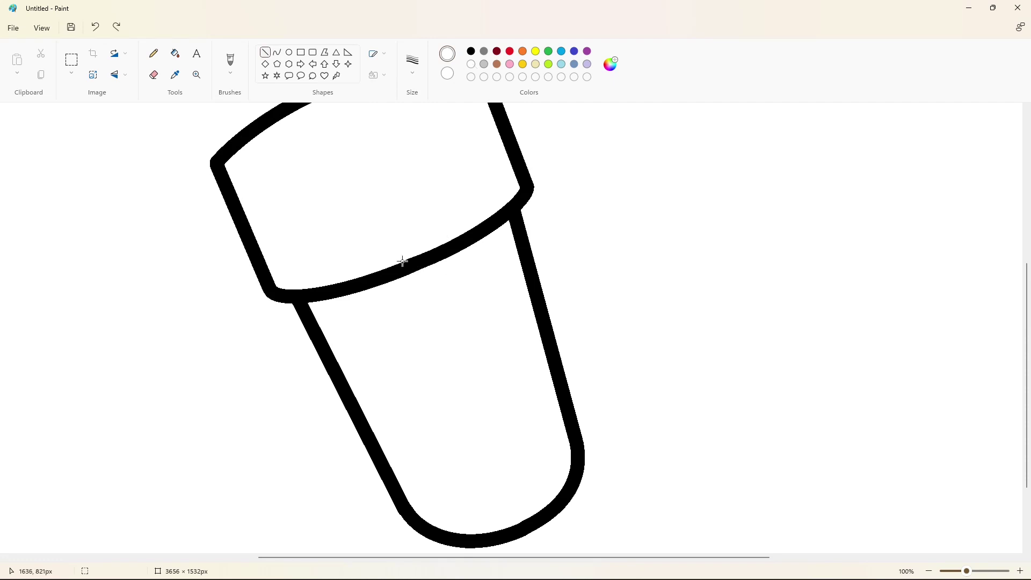
- Smooth the uneven joints on the cup's rounded bottom with white line strokes
click(481, 269)
scroll(435, 375, up, 3)
scroll(401, 397, down, 3)
click(549, 274)
scroll(570, 386, up, 2)
scroll(581, 398, down, 2)
scroll(872, 519, down, 2)
- Draw a thin black curve across the rim band, bowing downward between its two sides, as the front edge of the cup's opening
click(277, 52)
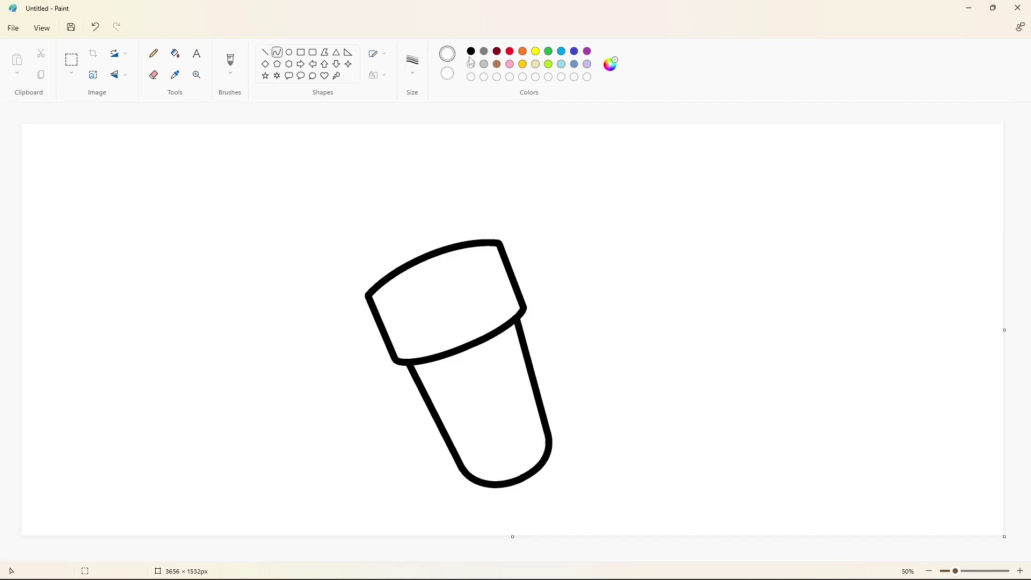
click(471, 51)
mouse_move(375, 307)
mouse_down()
mouse_move(433, 297)
mouse_move(502, 256)
mouse_up()
mouse_move(410, 305)
mouse_down()
mouse_move(489, 276)
mouse_move(434, 309)
mouse_up()
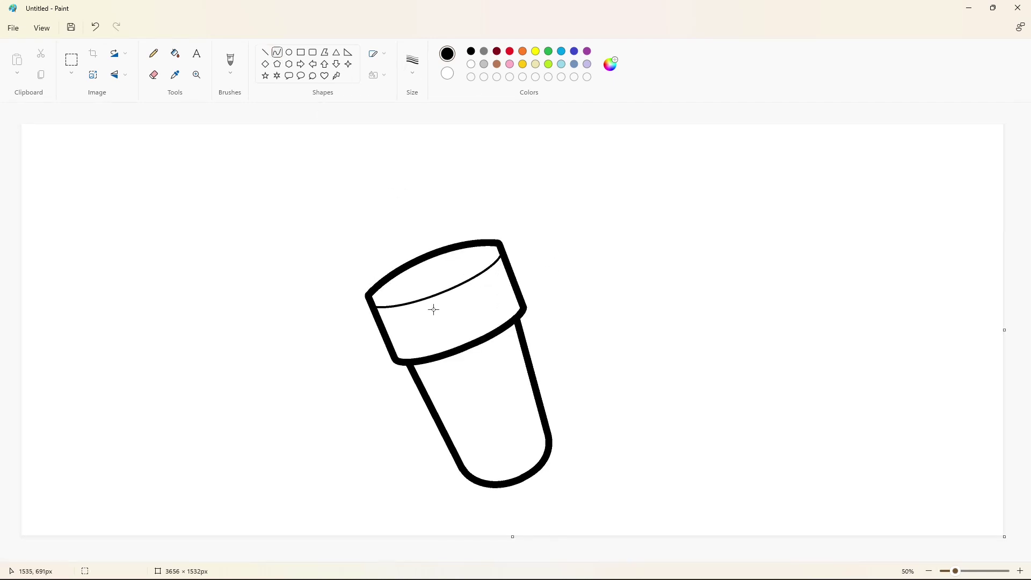
- Outline the coffee surface inside the cup's opening with short corner lines and an upper curve, and fill it black
click(264, 52)
drag(374, 298, 396, 298)
drag(499, 246, 484, 262)
click(277, 52)
mouse_move(389, 298)
mouse_down()
mouse_move(485, 260)
mouse_move(413, 268)
mouse_up()
click(175, 53)
click(437, 279)
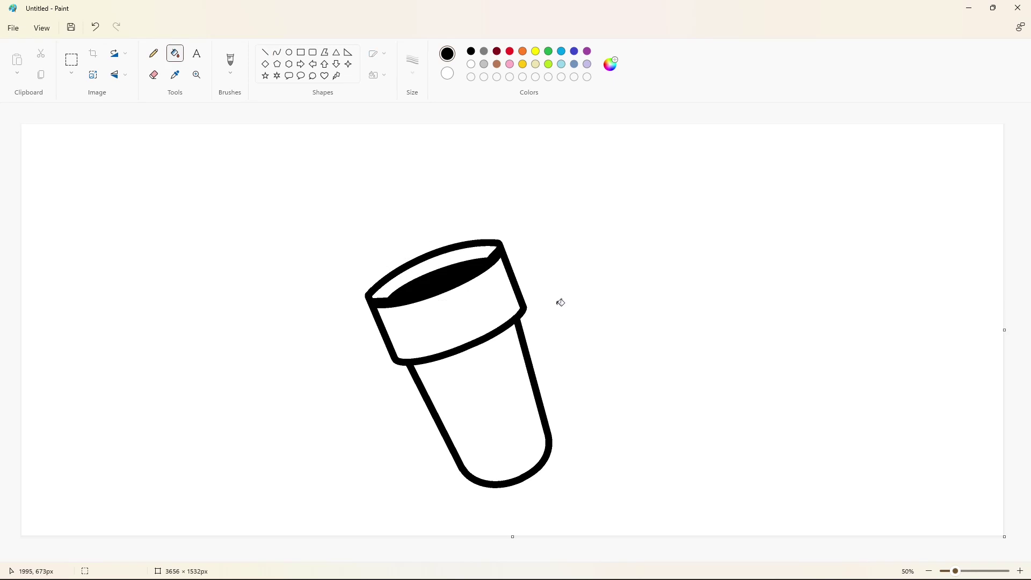
- Draw a short curved stem rising above the middle of the cup's rim as the start of a steam swirl
click(277, 52)
drag(425, 217, 420, 209)
click(431, 221)
click(431, 221)
click(503, 218)
drag(418, 208, 433, 167)
click(410, 198)
click(408, 175)
click(500, 199)
key(ctrl+z)
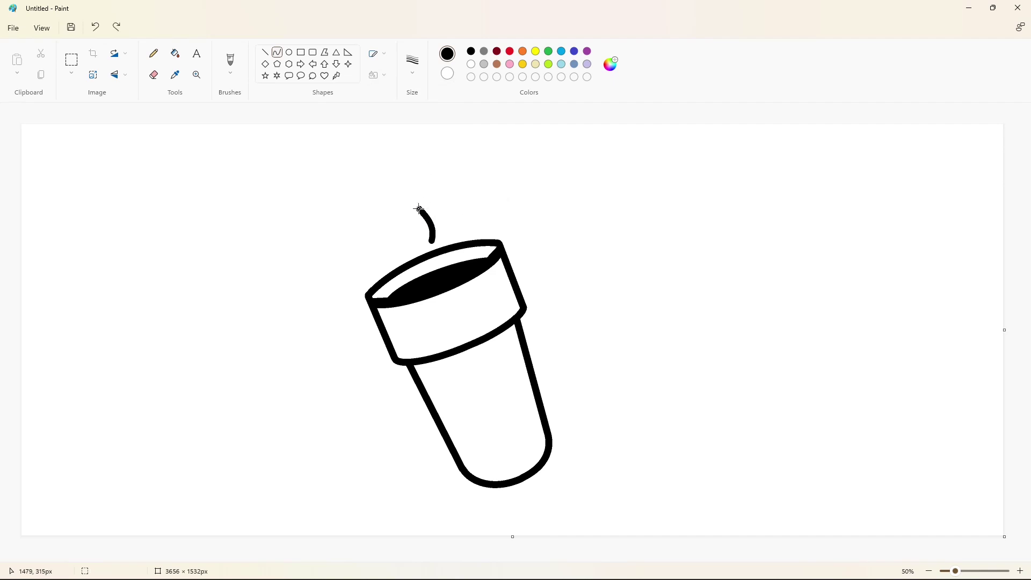
- Extend the steam stem with connected curves into a clockwise spiral above the cup
mouse_move(419, 208)
mouse_down()
mouse_move(433, 166)
mouse_move(457, 197)
mouse_move(435, 197)
mouse_move(449, 189)
mouse_up()
click(409, 196)
click(407, 176)
click(508, 203)
click(452, 162)
click(468, 175)
click(476, 212)
click(452, 206)
click(436, 208)
click(532, 207)
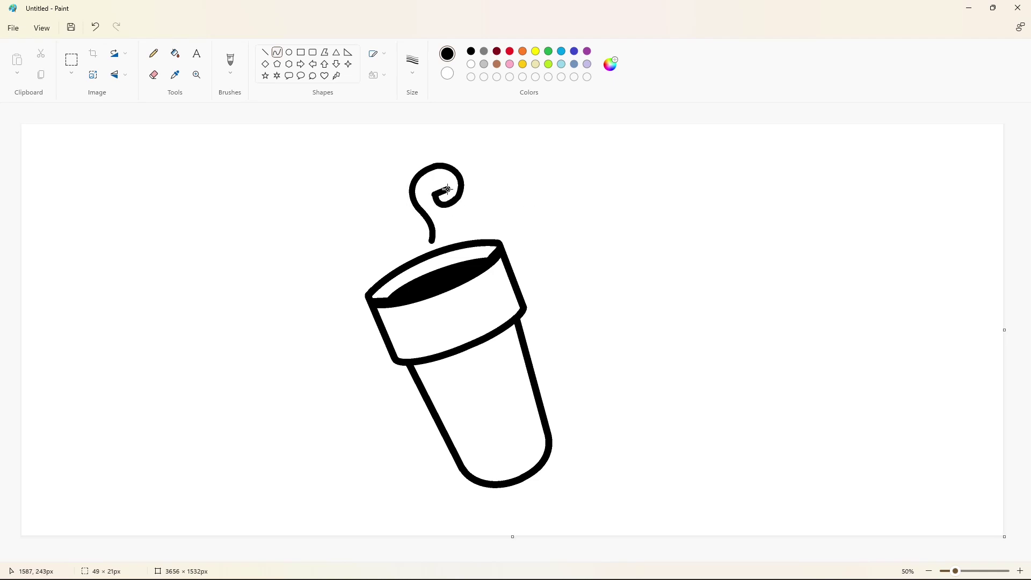
click(479, 187)
- Draw an arc rising from the rim beside the first steam swirl, bending away from it, to start a second swirl
drag(408, 246, 381, 213)
click(408, 229)
click(405, 209)
drag(469, 216, 439, 235)
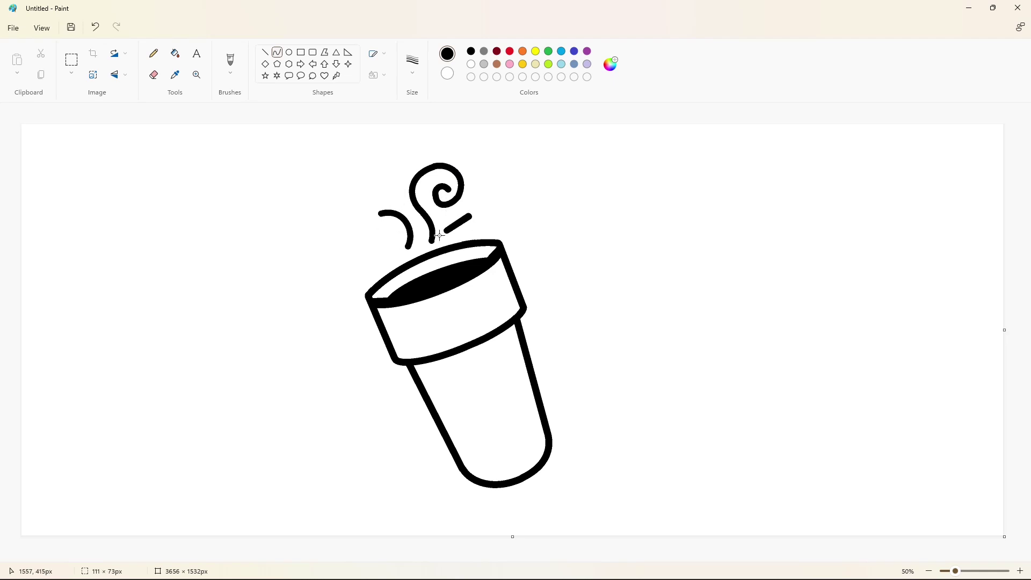
key(ctrl+z)
- Continue the second steam arc with connected curves that coil inward to complete its spiral
mouse_move(380, 213)
mouse_down()
mouse_move(368, 251)
mouse_move(381, 231)
mouse_move(395, 245)
mouse_up()
click(363, 217)
click(356, 235)
click(481, 234)
click(383, 267)
click(411, 234)
key(ctrl+z)
click(386, 254)
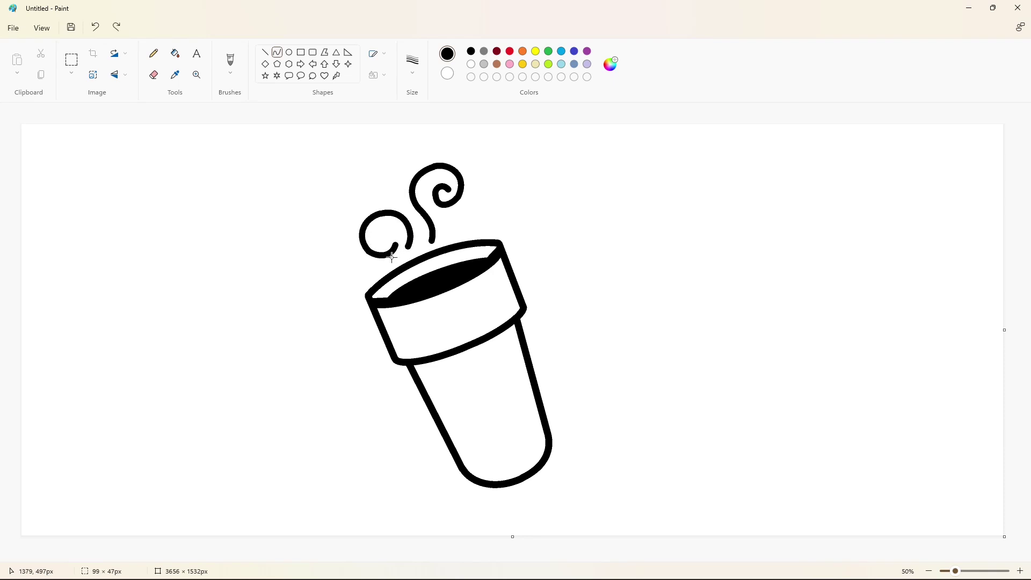
click(459, 251)
drag(396, 246, 387, 223)
click(556, 265)
- Smooth the uneven joints on the outlines of the steam swirls with thin touch-up strokes
click(1019, 571)
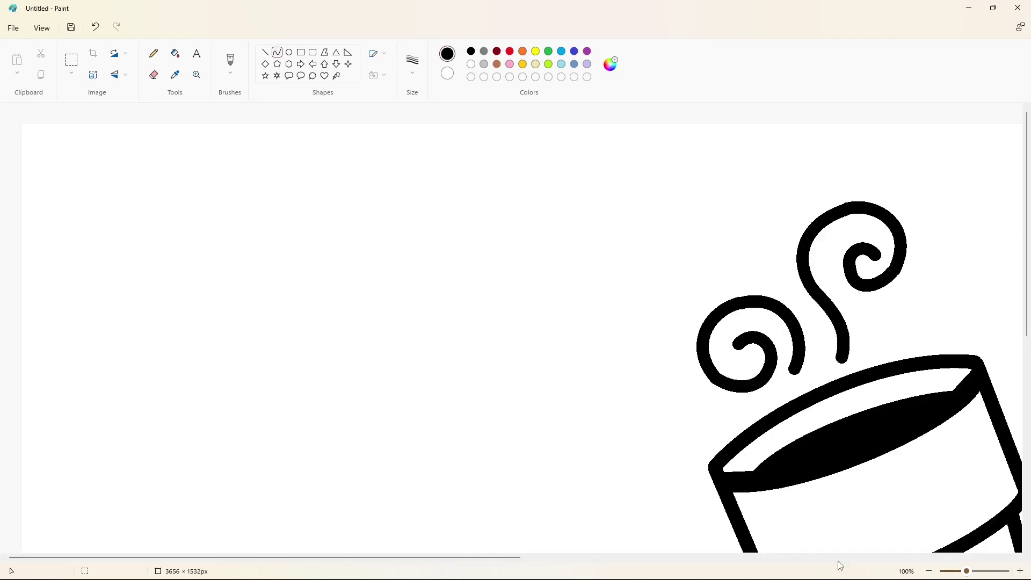
drag(429, 558, 509, 558)
click(471, 63)
click(412, 64)
click(417, 87)
drag(548, 378, 556, 384)
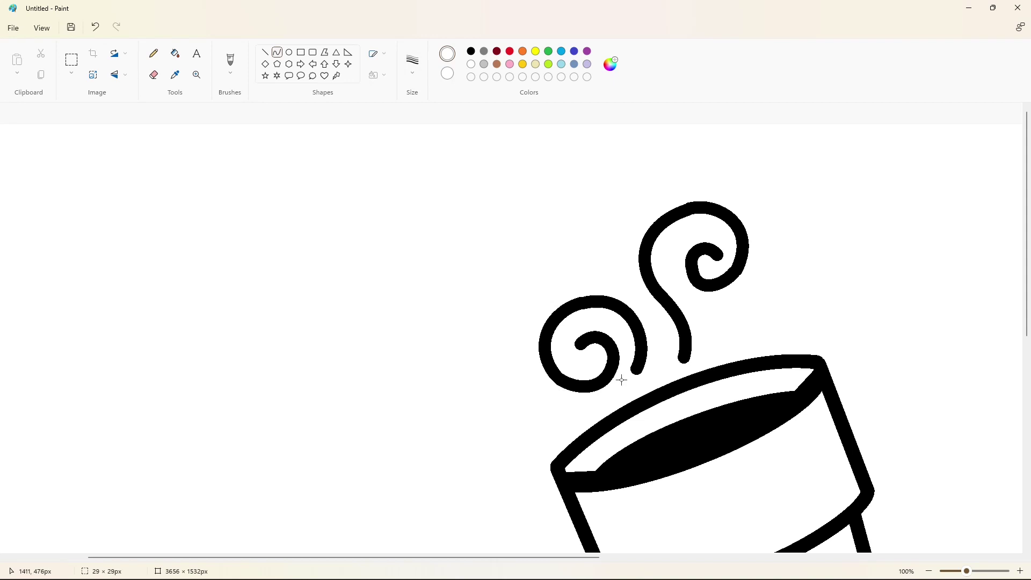
click(265, 52)
scroll(546, 306, down, 2)
click(470, 51)
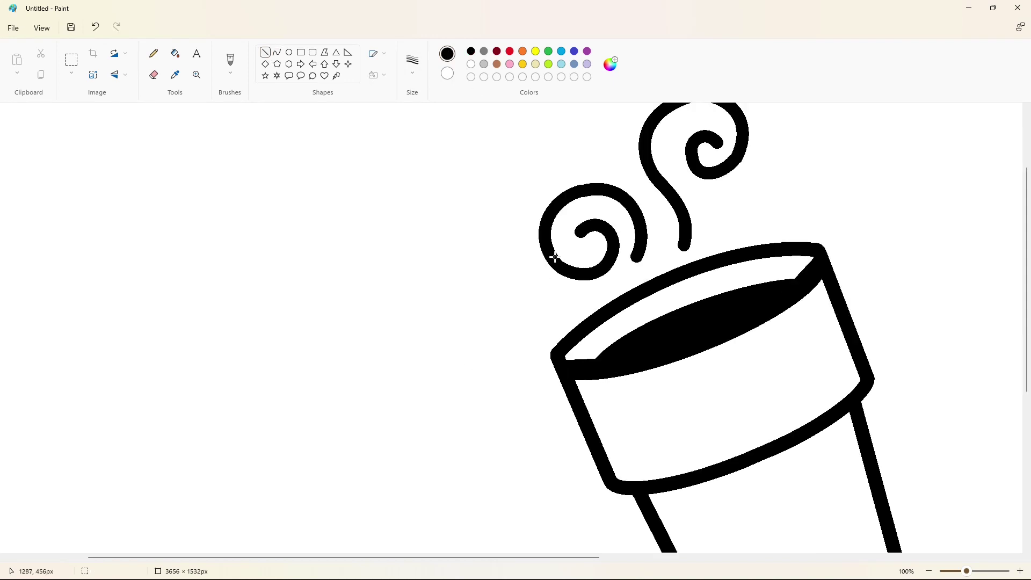
scroll(728, 365, up, 2)
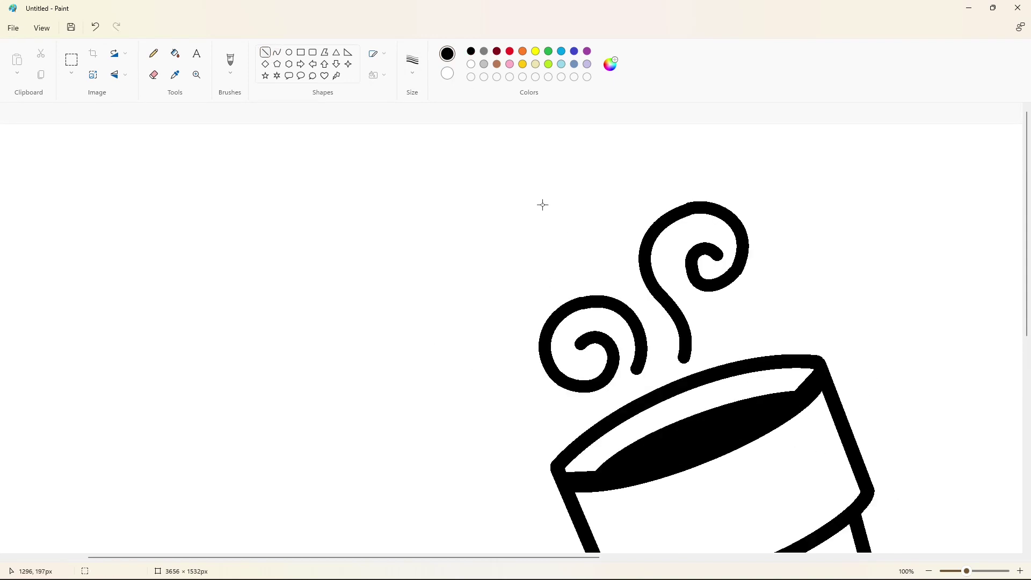
click(471, 64)
click(471, 51)
click(930, 571)
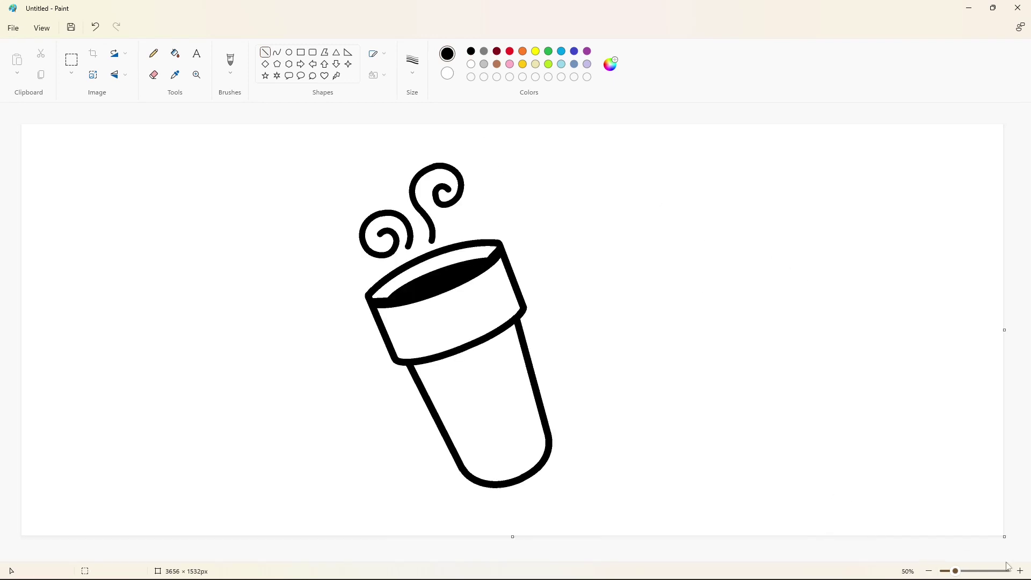
- Draw a slanted stem for a letter D on the cup body and set the line thickness to 3px
click(1019, 571)
drag(584, 558, 562, 558)
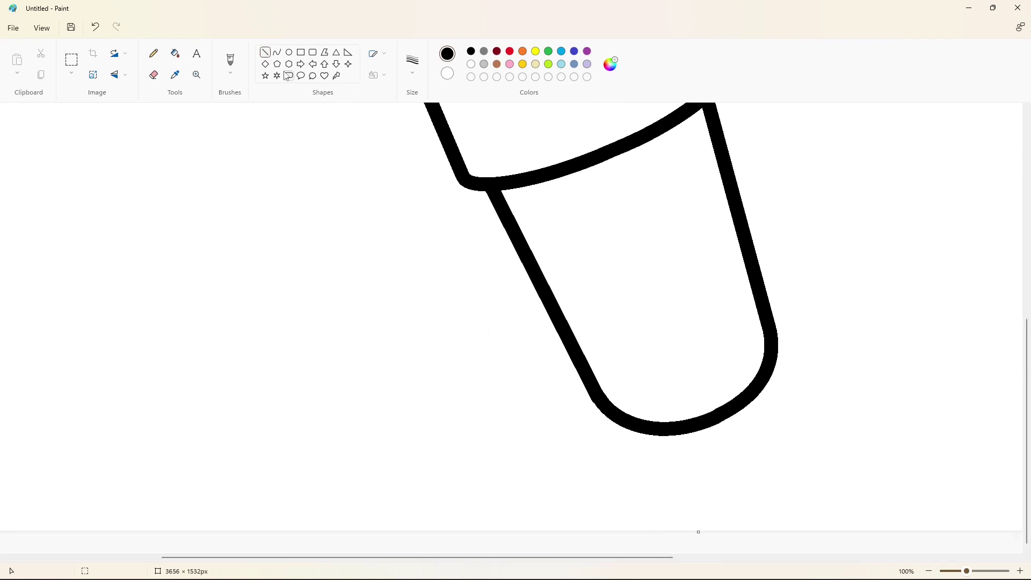
click(413, 65)
click(421, 96)
key(ctrl+z)
drag(575, 252, 584, 268)
click(413, 65)
click(419, 125)
- Complete the outer outline of the first letter D with curves for its rounded bowl and corners
mouse_move(568, 231)
mouse_down()
mouse_move(604, 214)
mouse_move(639, 263)
mouse_move(598, 282)
mouse_up()
click(564, 219)
click(565, 219)
click(678, 230)
click(646, 234)
click(634, 274)
click(624, 278)
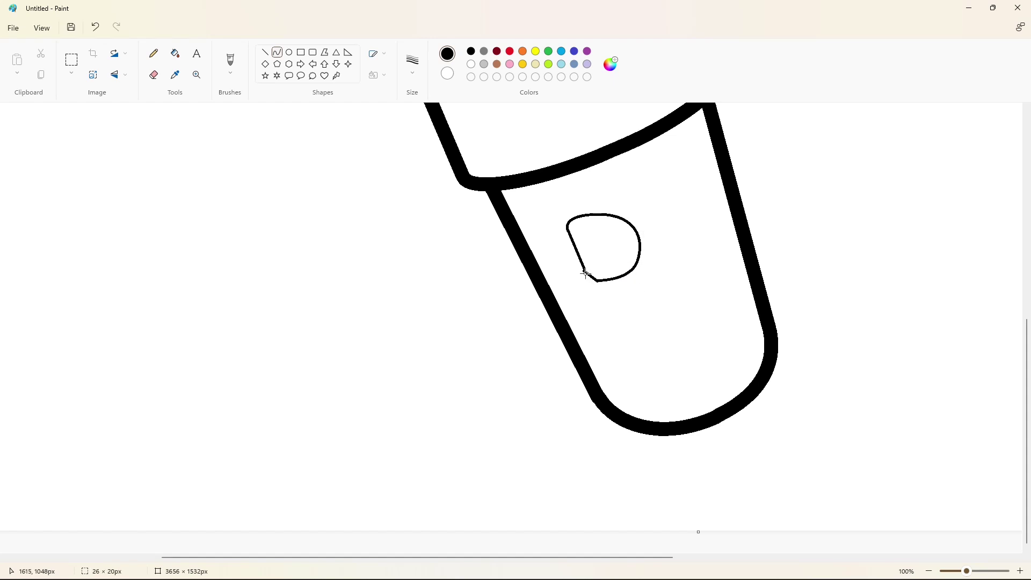
- Outline the inner opening of the first D with a line and curves, and fill the letter black
click(265, 52)
mouse_move(593, 234)
mouse_down()
mouse_move(606, 267)
mouse_move(618, 241)
mouse_move(604, 264)
mouse_up()
click(606, 229)
click(607, 230)
click(671, 245)
click(619, 248)
key(ctrl+z)
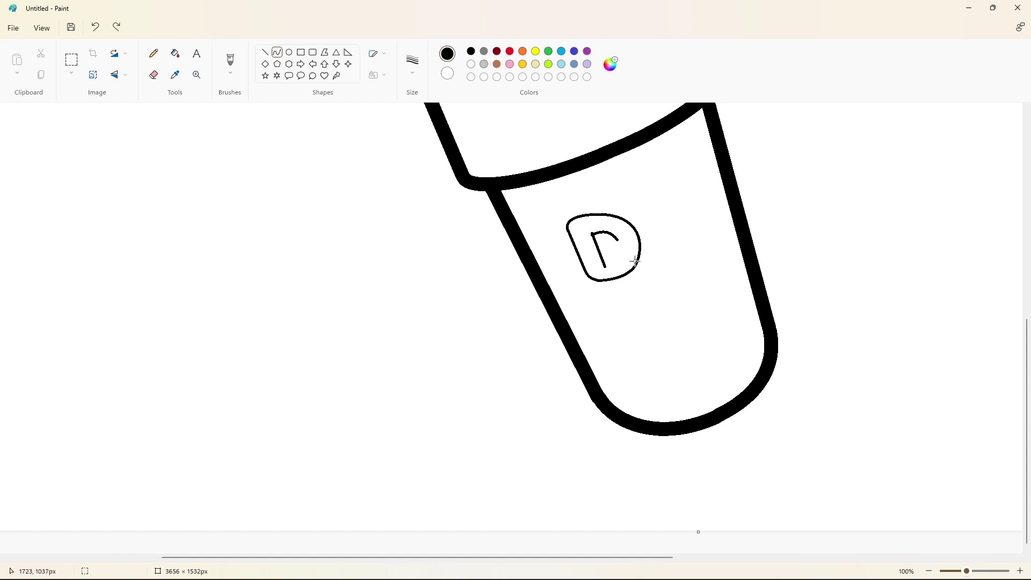
click(175, 53)
click(578, 249)
- Draw the outer outline of a second slanted letter D beside the first one on the cup body
click(264, 52)
drag(637, 212, 649, 248)
click(277, 52)
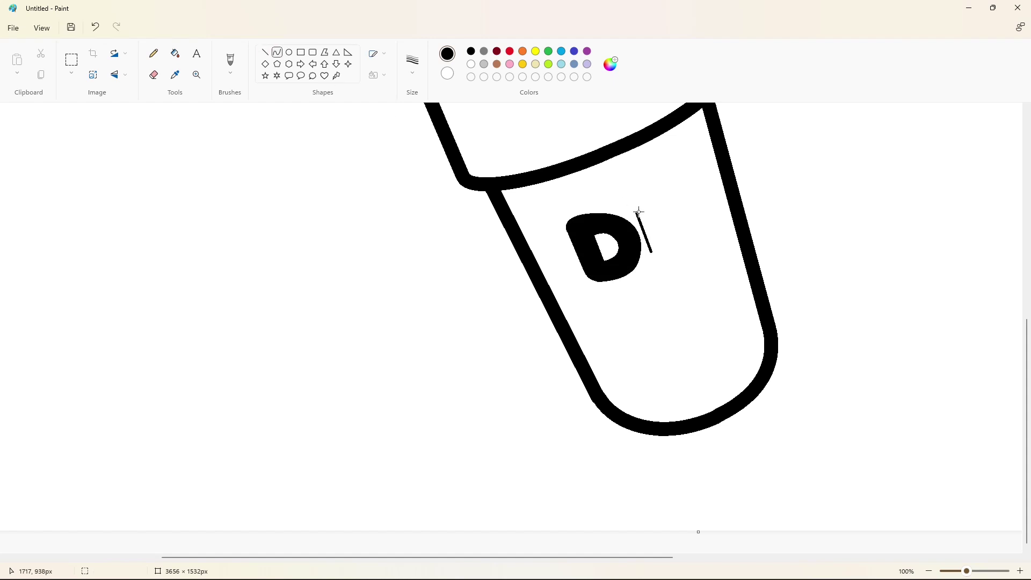
click(634, 203)
drag(665, 187, 662, 259)
click(635, 200)
click(737, 198)
- Outline the inner opening of the second D and fill the letter black
mouse_move(658, 207)
mouse_down()
mouse_move(671, 245)
mouse_move(684, 201)
mouse_up()
drag(684, 202, 697, 225)
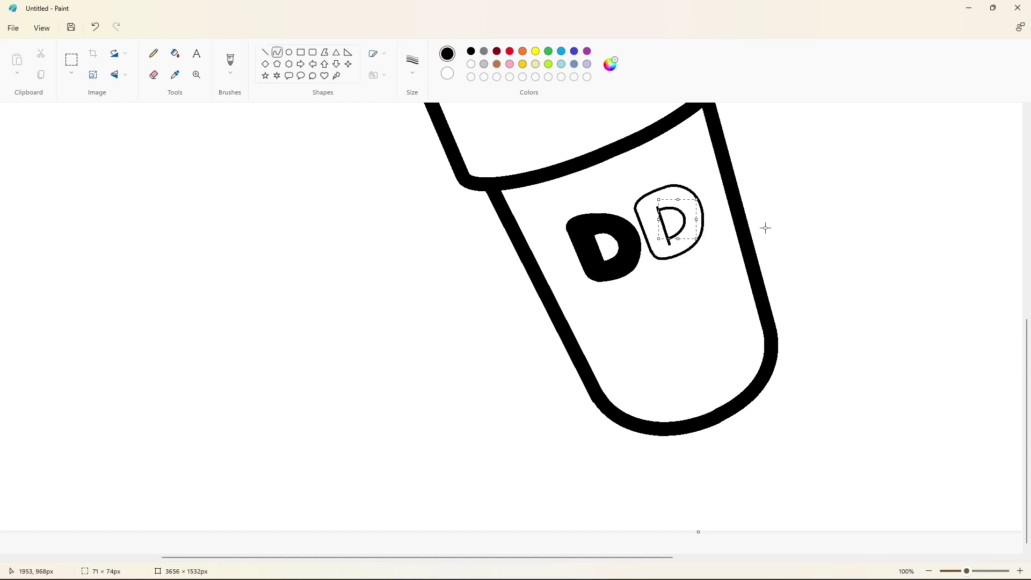
click(766, 228)
click(175, 53)
click(692, 229)
key(ctrl+z)
key(ctrl+z)
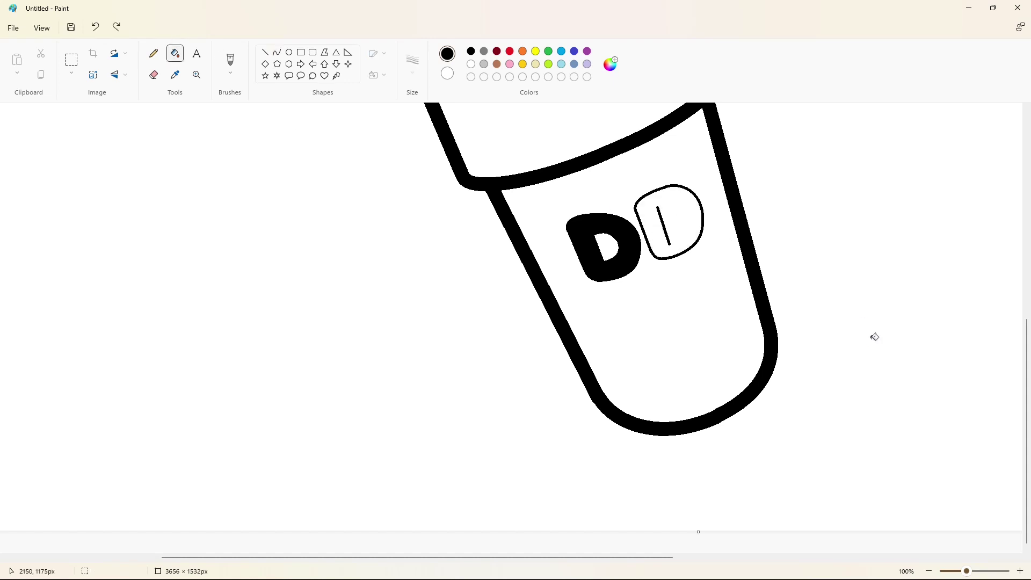
drag(665, 234, 685, 222)
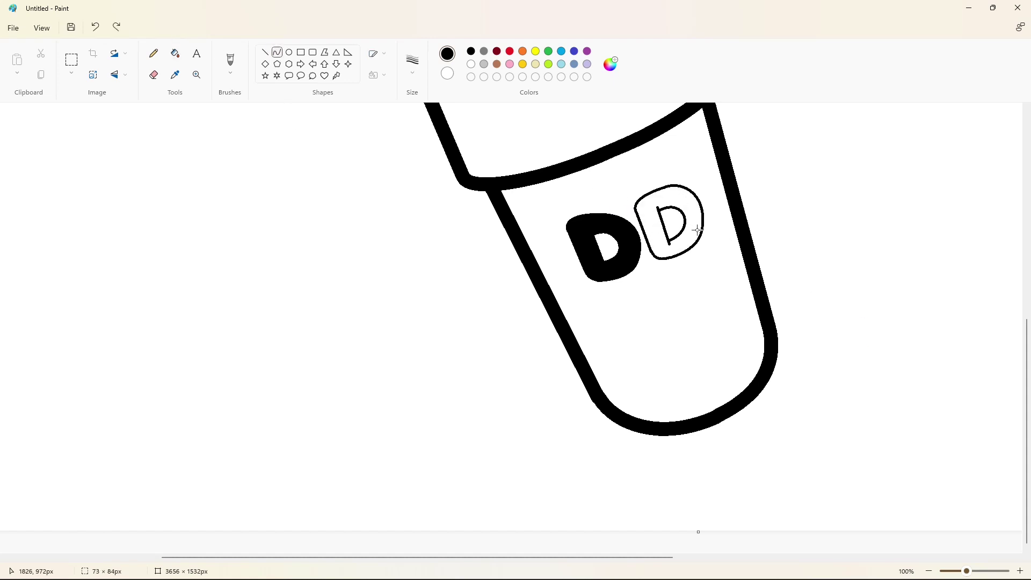
click(175, 53)
click(687, 201)
scroll(807, 412, down, 1)
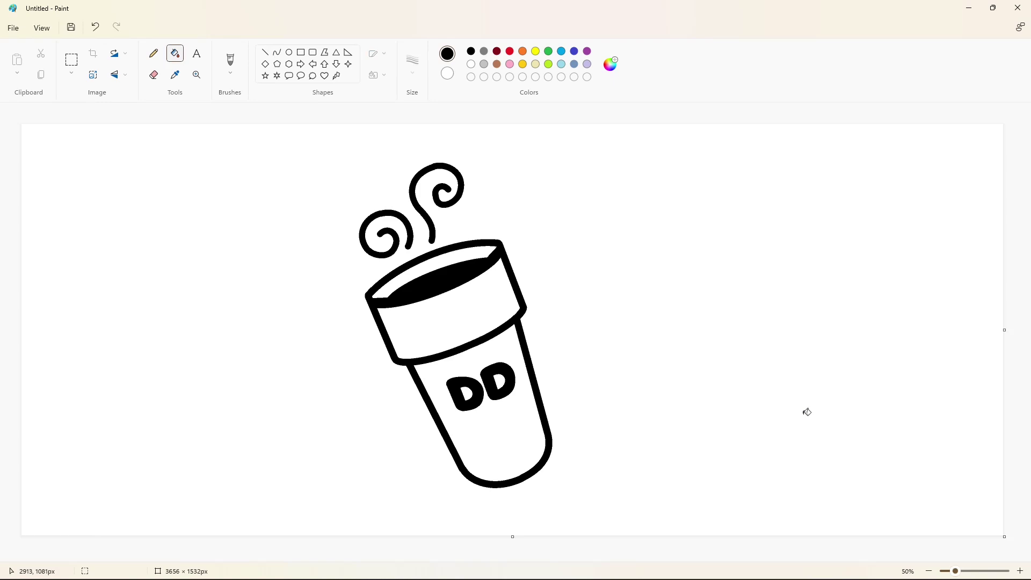
click(1019, 570)
scroll(522, 494, down, 2)
drag(497, 557, 619, 558)
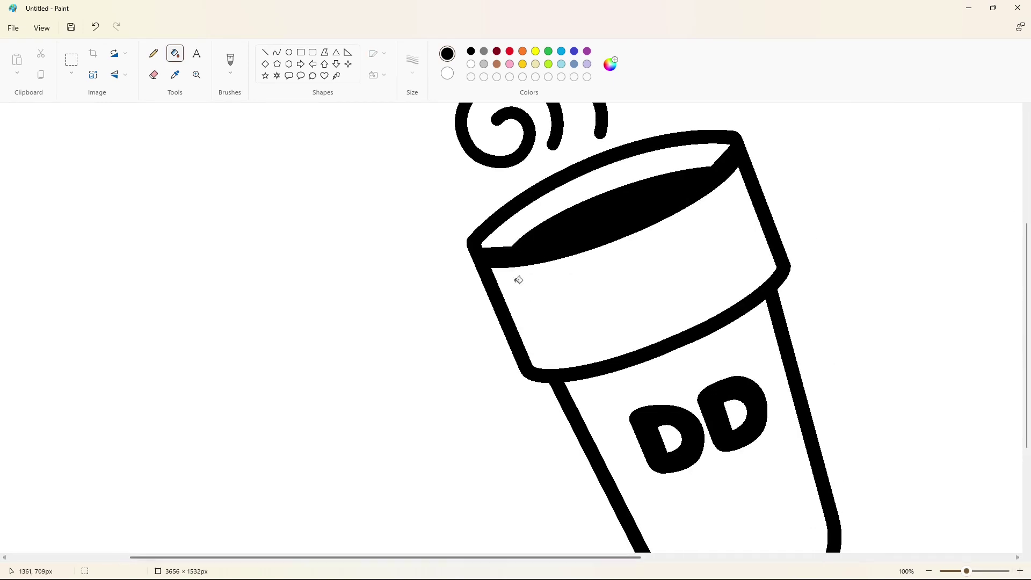
click(265, 52)
click(471, 64)
scroll(567, 348, down, 1)
click(929, 572)
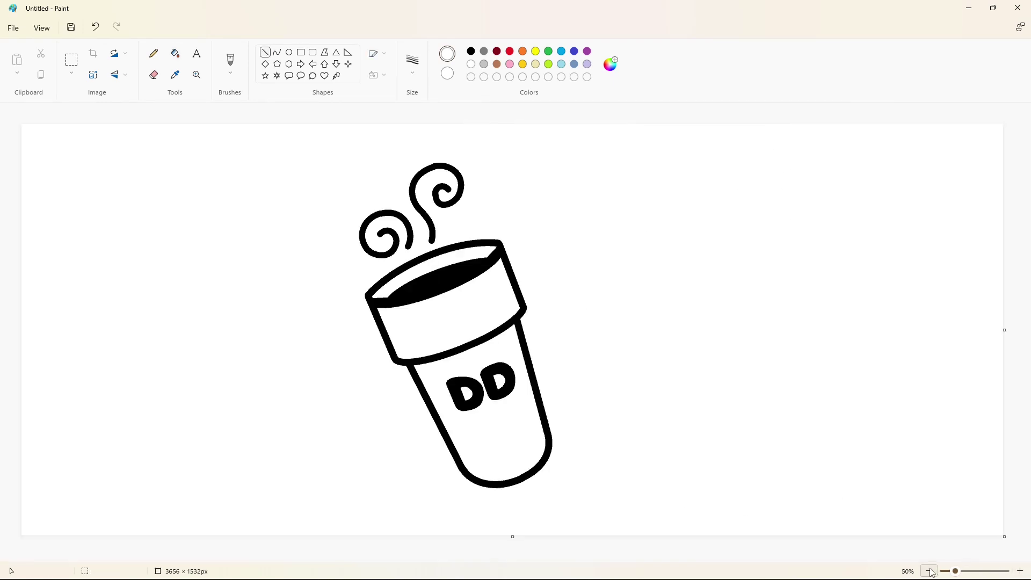
- Select the whole cup drawing with its steam and place a duplicate at the same height to the right of the original
click(72, 60)
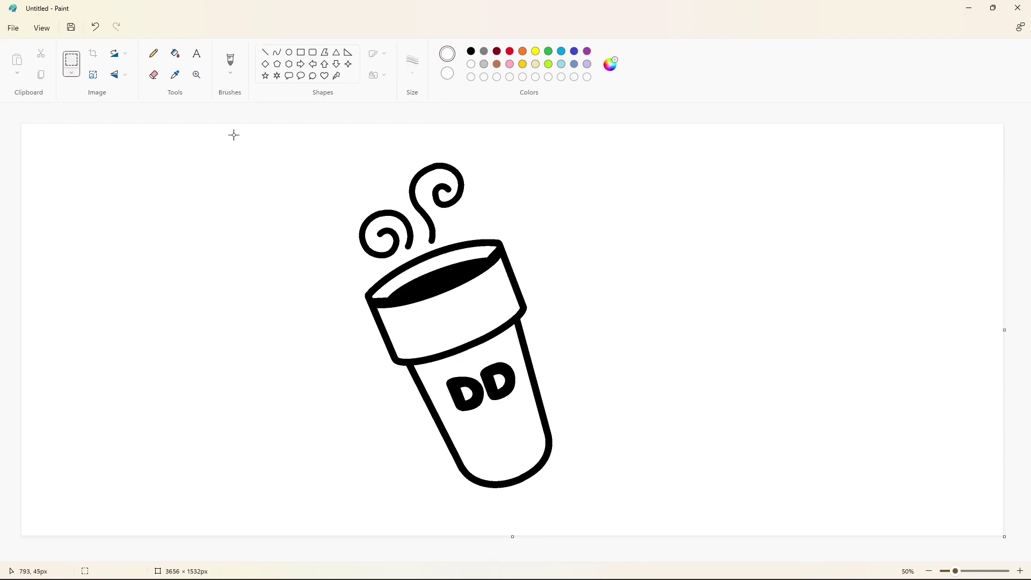
drag(232, 133, 681, 524)
drag(660, 373, 449, 363)
drag(188, 323, 823, 333)
click(602, 368)
- Fill the original cup's outline, both D letters and the two steam swirls with purple
click(587, 51)
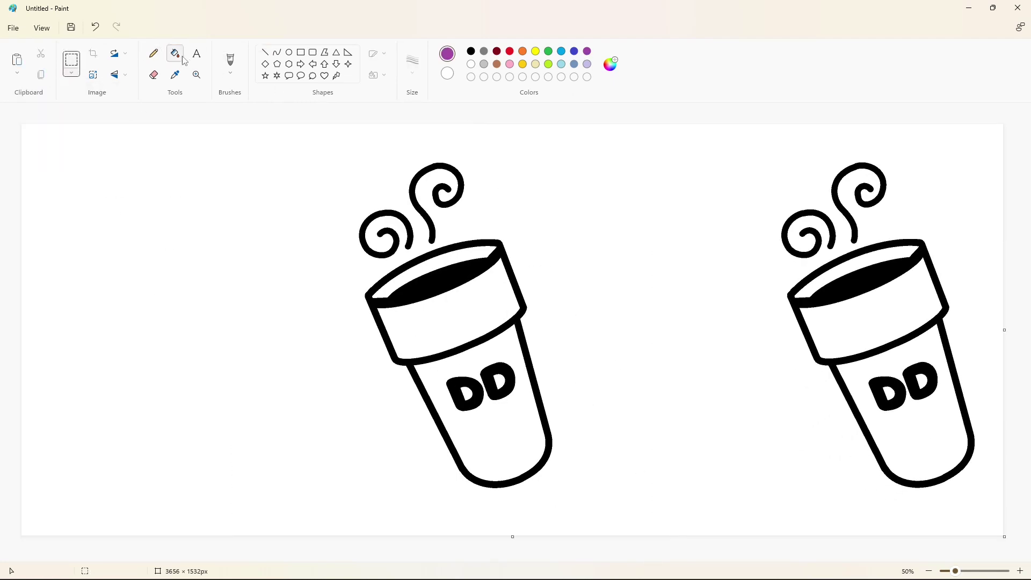
click(175, 53)
click(533, 376)
click(502, 381)
click(462, 395)
click(410, 236)
click(432, 228)
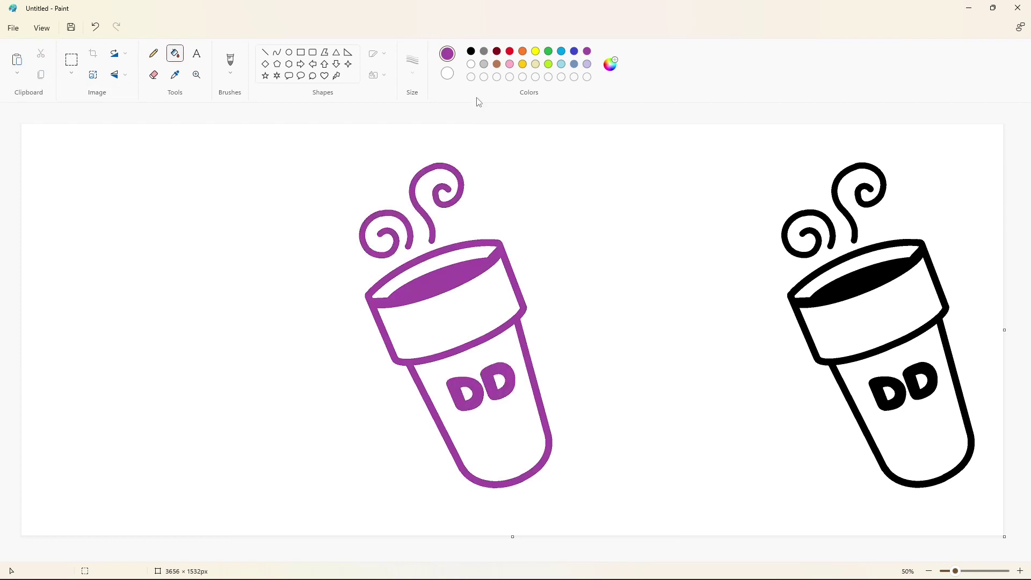
- Draw a rectangle of about 817 × 921 px around the purple cup, leaving the steam mostly above it
click(301, 52)
drag(354, 257, 607, 486)
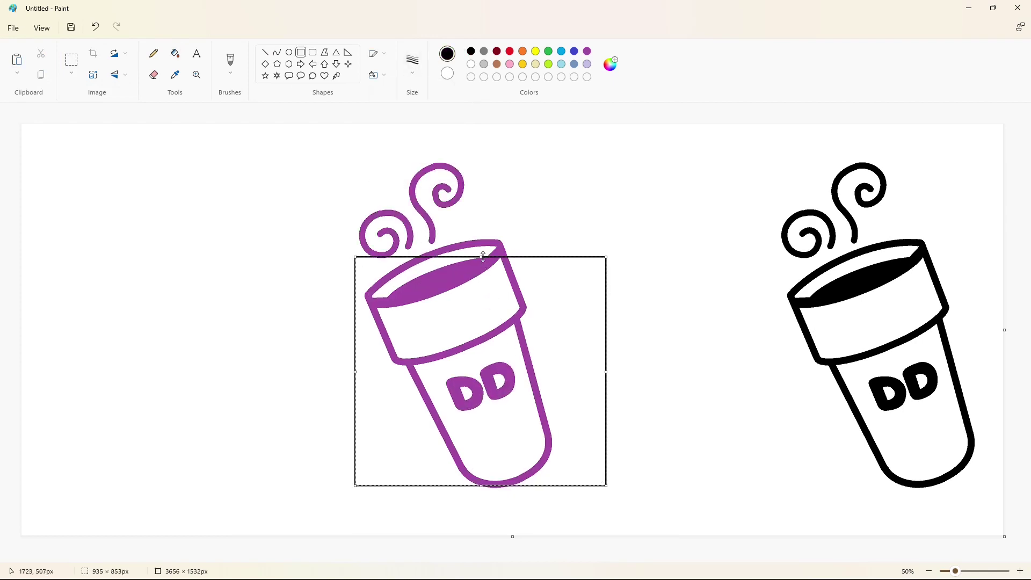
drag(483, 256, 483, 238)
drag(607, 376, 577, 378)
drag(353, 361, 356, 362)
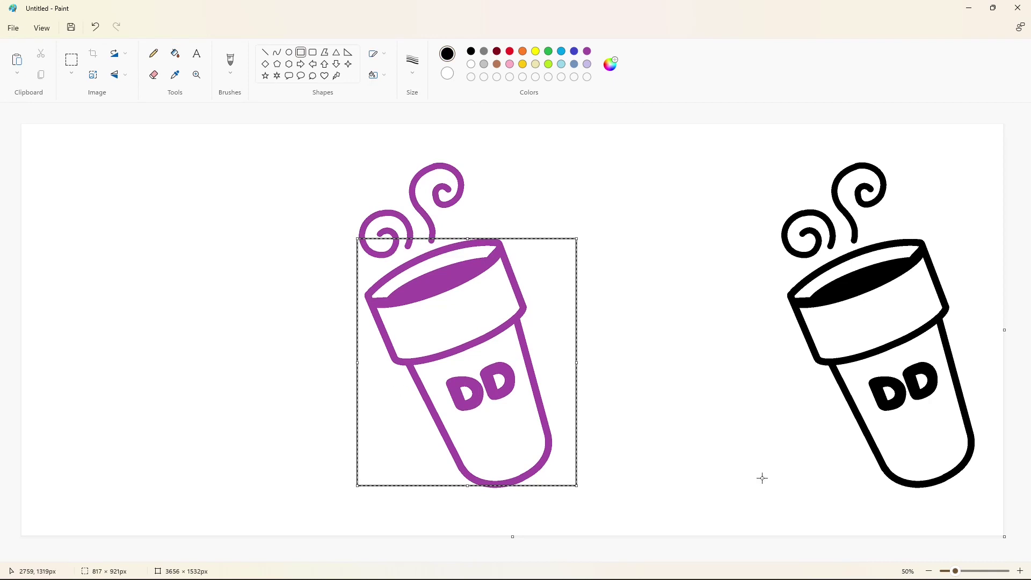
click(762, 478)
- Fill every area inside the rectangle purple, including the cup, the lid and the letter openings
click(175, 53)
click(586, 51)
click(484, 303)
click(544, 322)
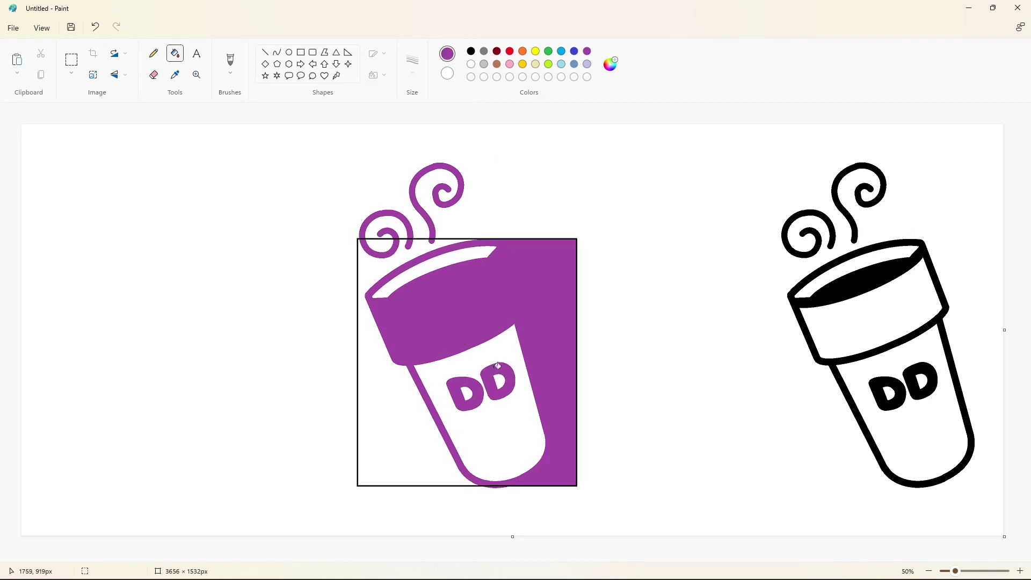
click(510, 360)
click(500, 382)
click(467, 394)
click(412, 407)
click(450, 259)
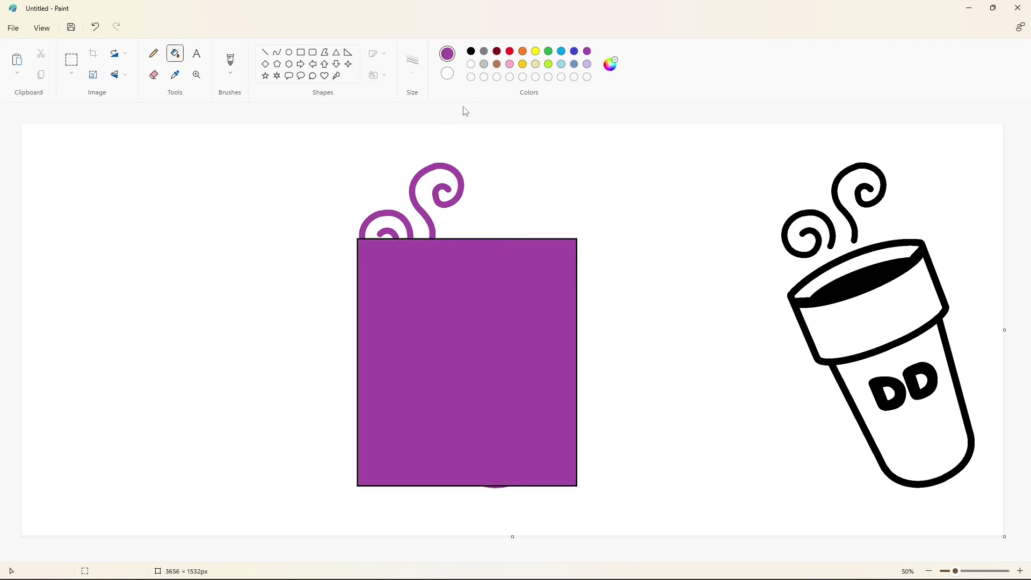
- Fill the leftover steam above the rectangle white and recolour the rectangle and its border light purple
click(471, 64)
click(456, 170)
click(407, 221)
click(470, 51)
click(500, 264)
click(587, 64)
click(508, 267)
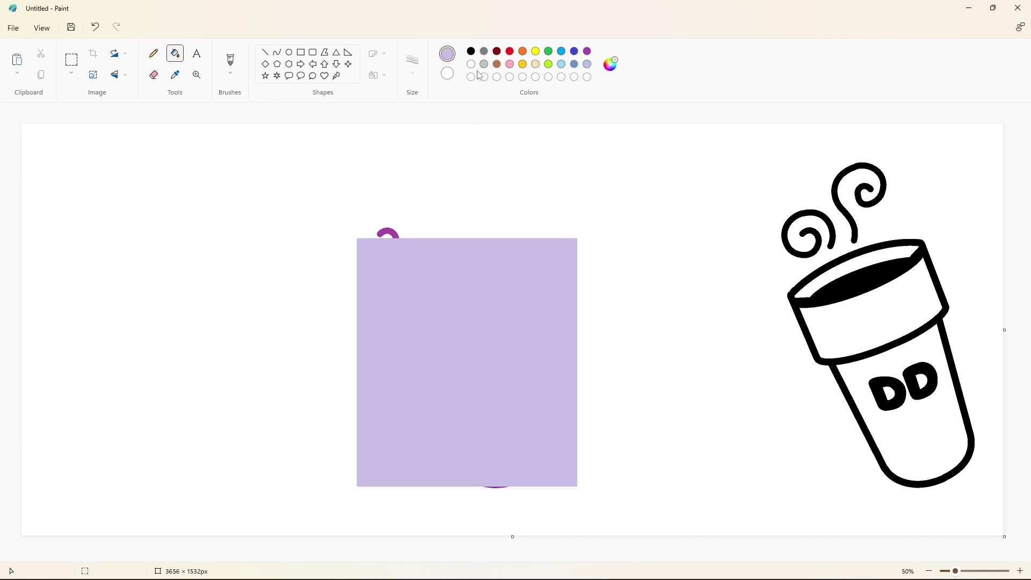
click(471, 51)
click(387, 232)
- Draw a small black circle beside the light purple rectangle, then select and copy it
click(471, 52)
click(290, 54)
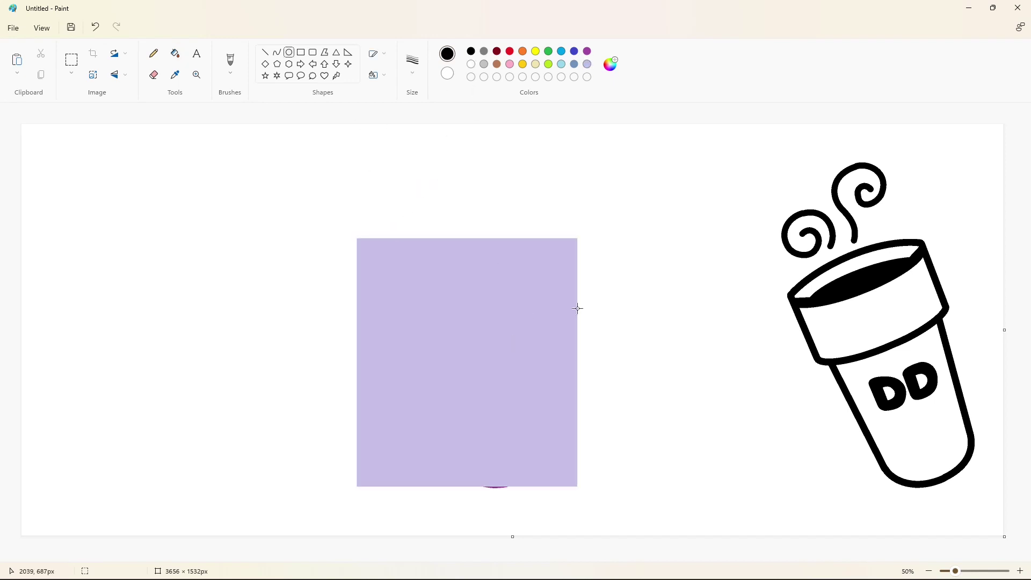
mouse_move(495, 246)
mouse_down()
mouse_move(569, 317)
mouse_move(558, 308)
mouse_up()
mouse_move(529, 287)
mouse_down()
mouse_move(549, 279)
mouse_move(636, 344)
mouse_up()
click(72, 59)
drag(600, 269, 725, 395)
key(ctrl+c)
- Paste a copy of the circle and nudge it until it fits the rectangle's upper-right corner
scroll(671, 435, up, 1)
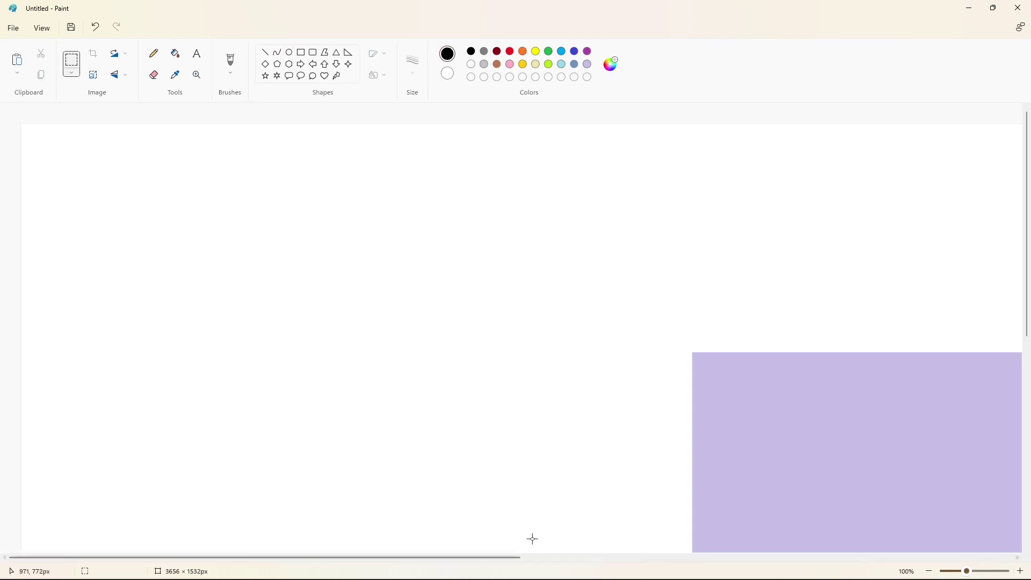
drag(483, 557, 810, 557)
scroll(661, 442, down, 2)
key(ctrl+v)
drag(111, 225, 401, 294)
key(Up)
key(Up)
key(Up)
key(Up)
key(Up)
key(Up)
key(Up)
key(Up)
key(Up)
key(Up)
key(Up)
key(Up)
key(Up)
key(Up)
key(Up)
key(Up)
key(Up)
key(Up)
key(Up)
key(Up)
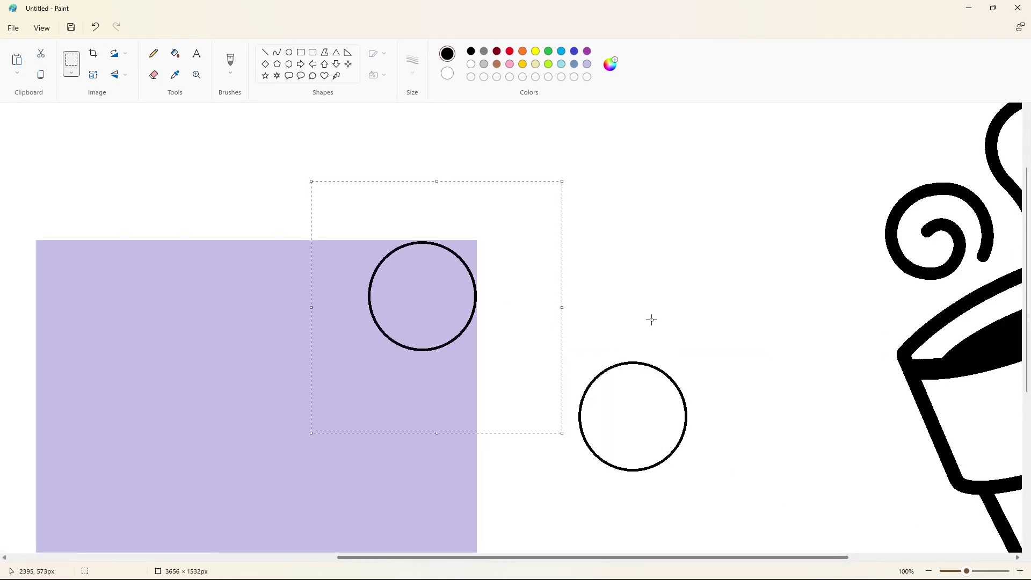
key(Left)
click(651, 319)
- Round the upper-right corner by filling the area outside the circle white and the circle's outline light purple
click(175, 53)
click(471, 64)
click(469, 247)
click(429, 295)
key(ctrl+z)
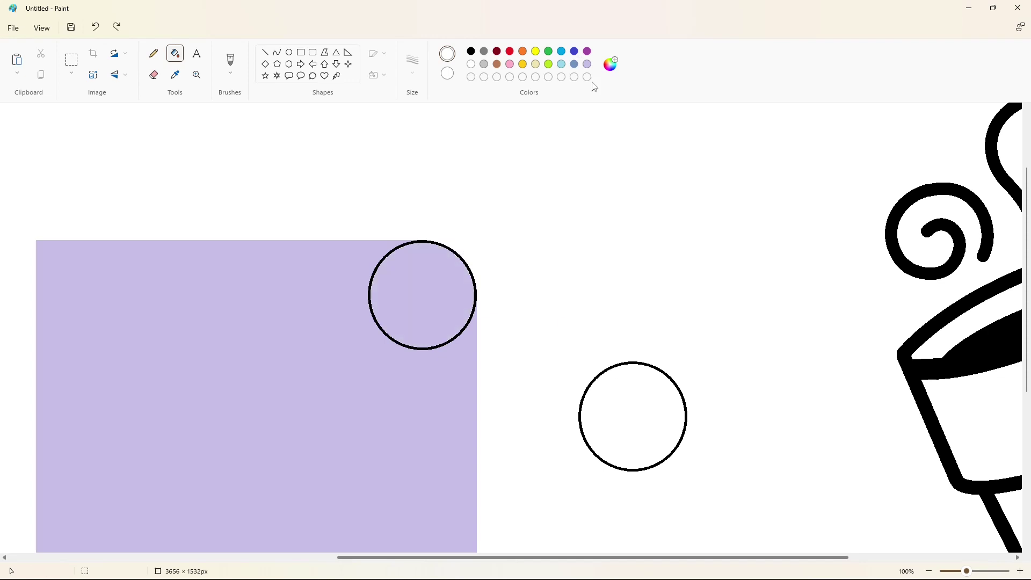
click(587, 63)
click(461, 257)
click(929, 571)
- Paste another copy of the circle and fit it into the rectangle's lower-left corner
click(1019, 571)
scroll(419, 474, down, 7)
scroll(420, 474, right, 7)
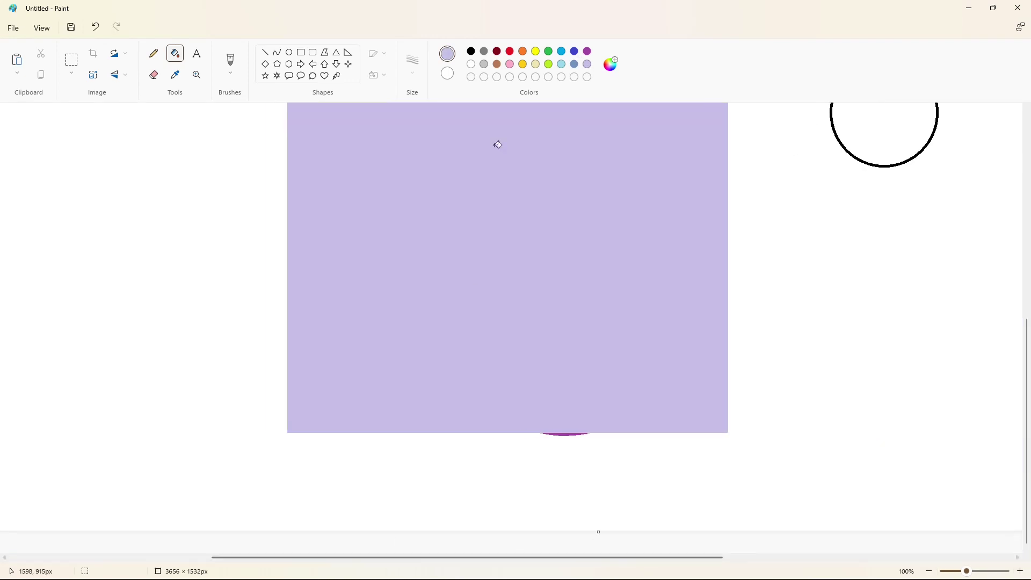
click(587, 51)
key(ctrl+v)
drag(134, 238, 349, 374)
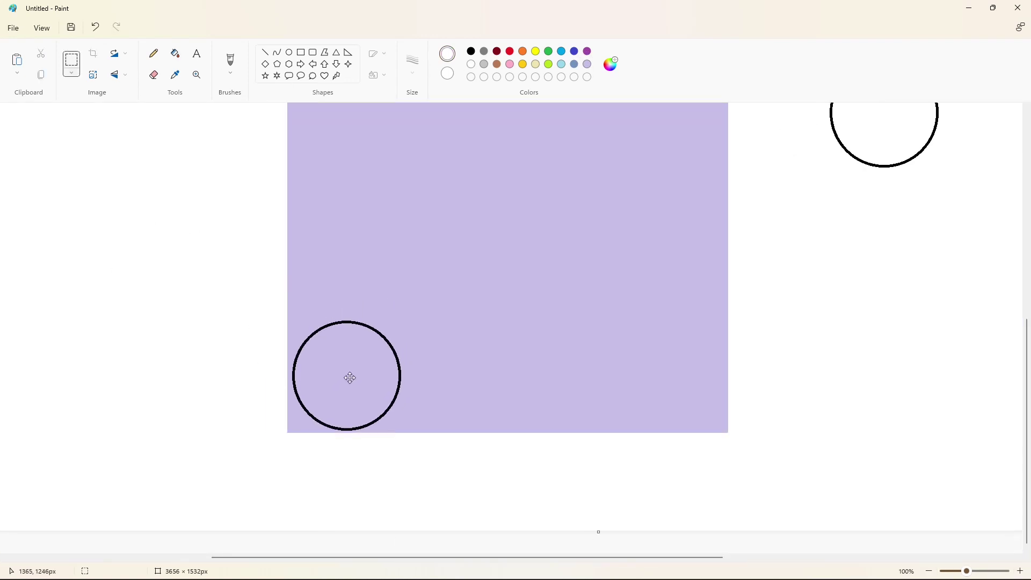
click(600, 367)
- Paste a further circle copy and nudge it into the rectangle's lower-right corner
key(ctrl+v)
drag(116, 242, 655, 378)
key(Right)
key(Right)
key(Right)
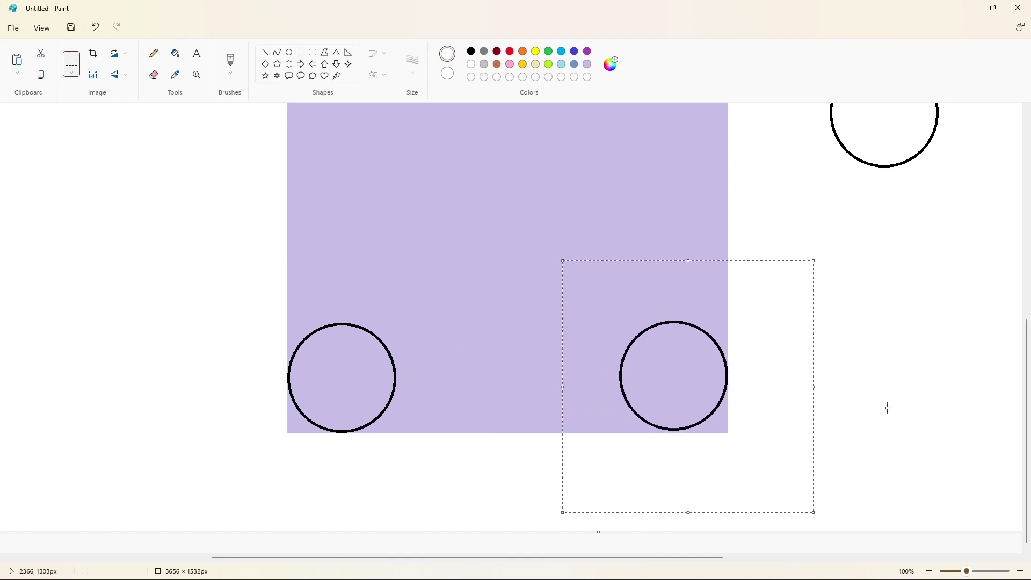
key(Down)
key(Down)
key(Down)
key(Down)
click(885, 408)
- Round both lower corners by filling the areas outside the circles white and the circle outlines light purple
click(175, 53)
click(294, 421)
click(722, 419)
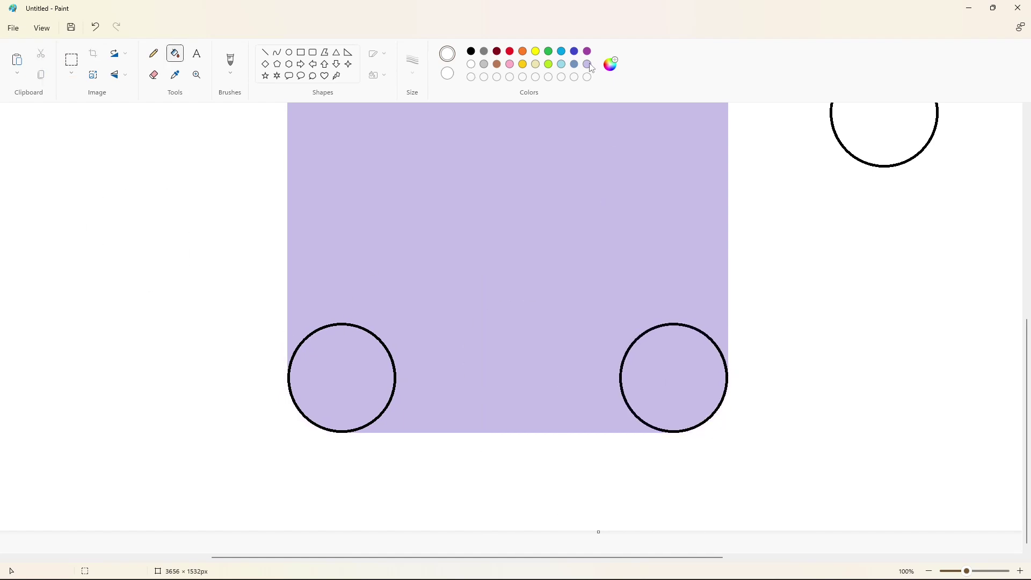
click(693, 326)
click(369, 330)
scroll(745, 446, down, 2)
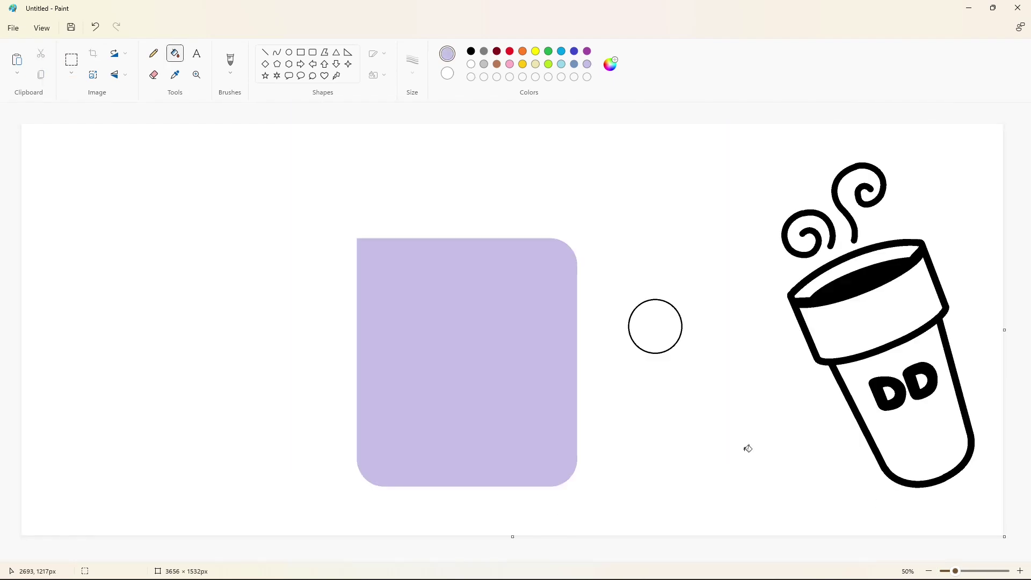
- Copy the black outlined cup with its steam and place the copy over the light purple rectangle
click(76, 57)
drag(735, 141, 1028, 507)
key(ctrl+c)
key(ctrl+v)
drag(166, 356, 458, 371)
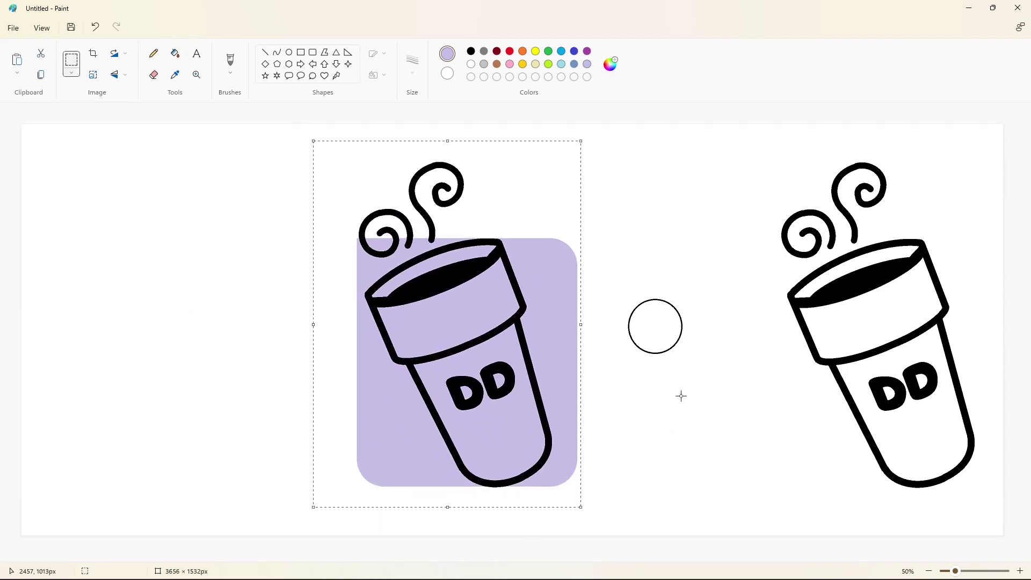
click(681, 396)
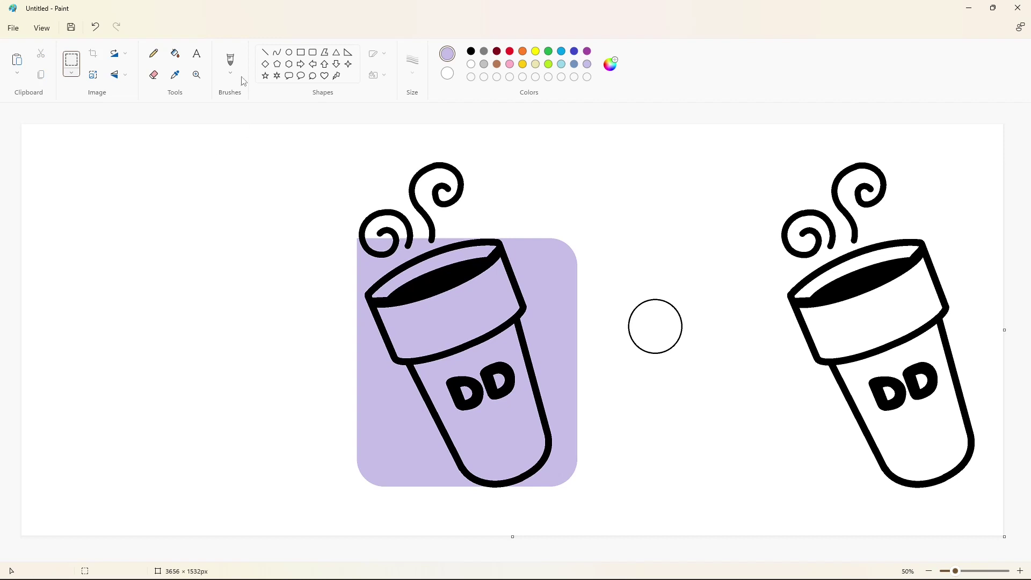
- Draw a thin black line parallel to the lid's right edge, leaving a narrow gap
click(265, 52)
click(412, 65)
click(421, 102)
click(471, 51)
drag(510, 235, 534, 299)
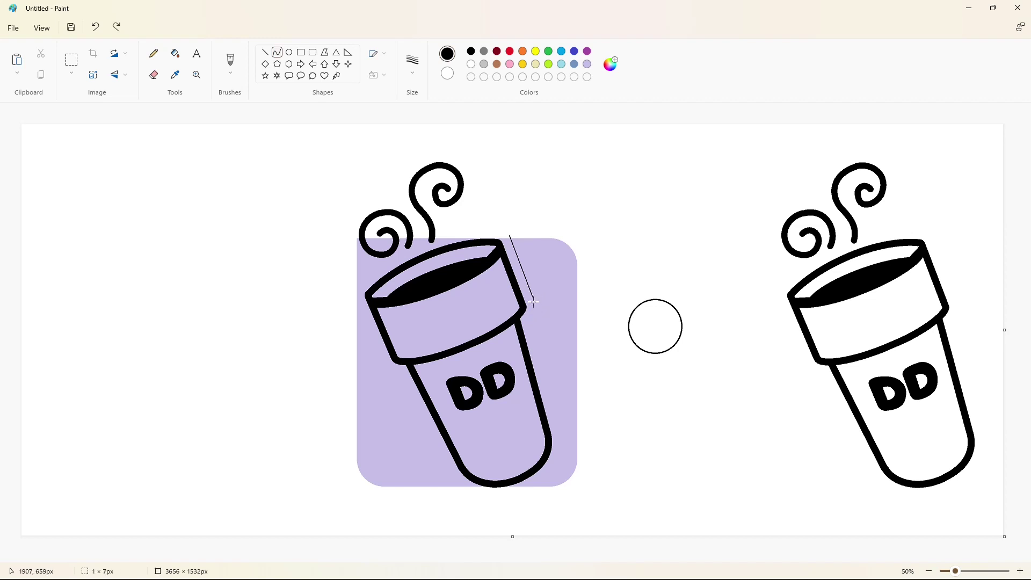
- Continue the offset outline down the cup body's right side with a line and curve it around the base
click(264, 52)
drag(531, 322, 561, 425)
key(ctrl+z)
mouse_move(530, 322)
mouse_down()
mouse_move(561, 426)
mouse_move(535, 486)
mouse_up()
drag(561, 450, 568, 451)
drag(554, 470, 556, 474)
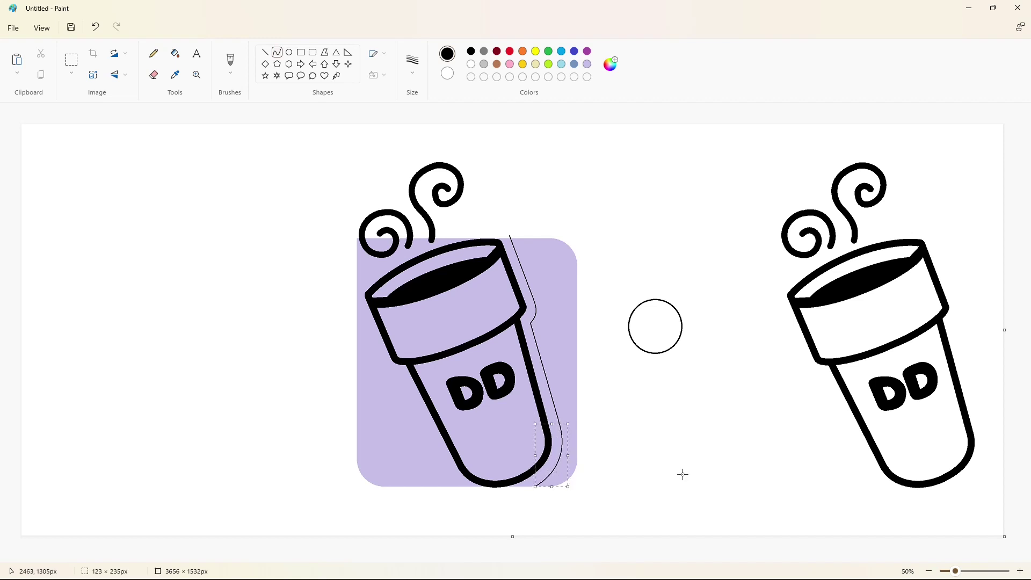
click(682, 474)
- Fill the rectangle area to the right of the offset outline black
click(1020, 570)
drag(506, 558, 742, 558)
scroll(717, 497, up, 3)
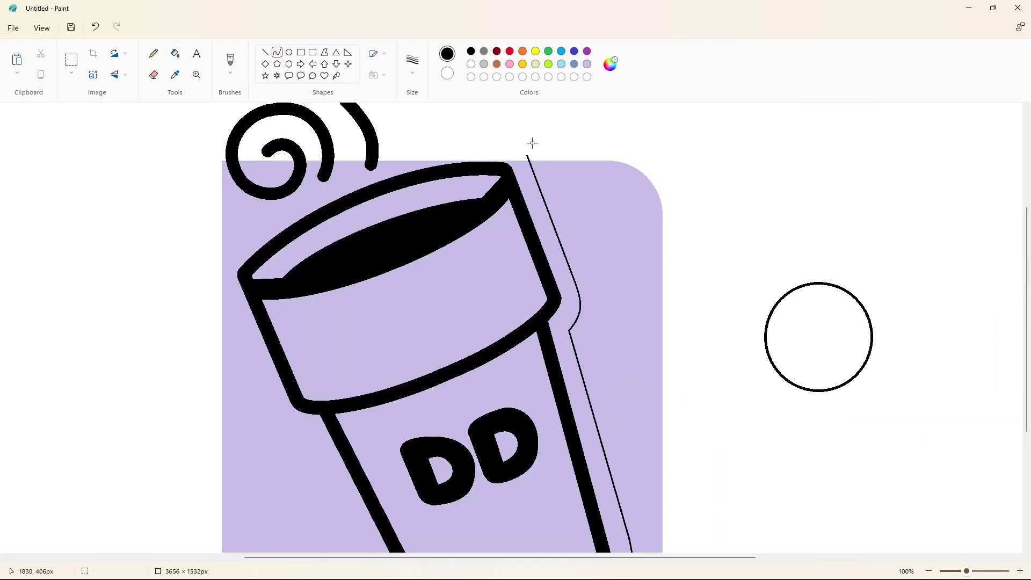
click(175, 54)
click(622, 258)
scroll(621, 258, down, 4)
scroll(621, 258, up, 4)
click(471, 63)
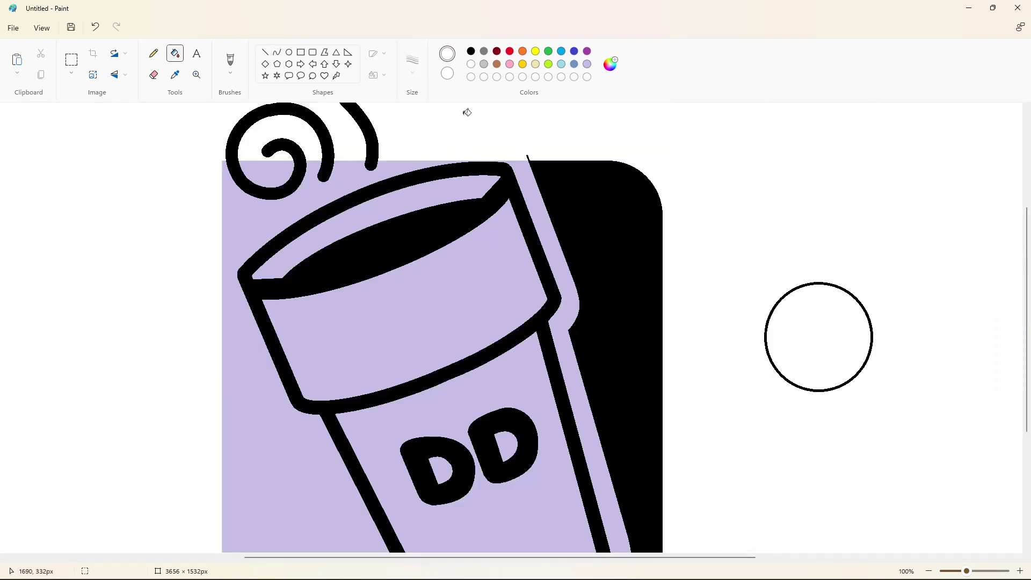
scroll(556, 216, down, 2)
click(928, 571)
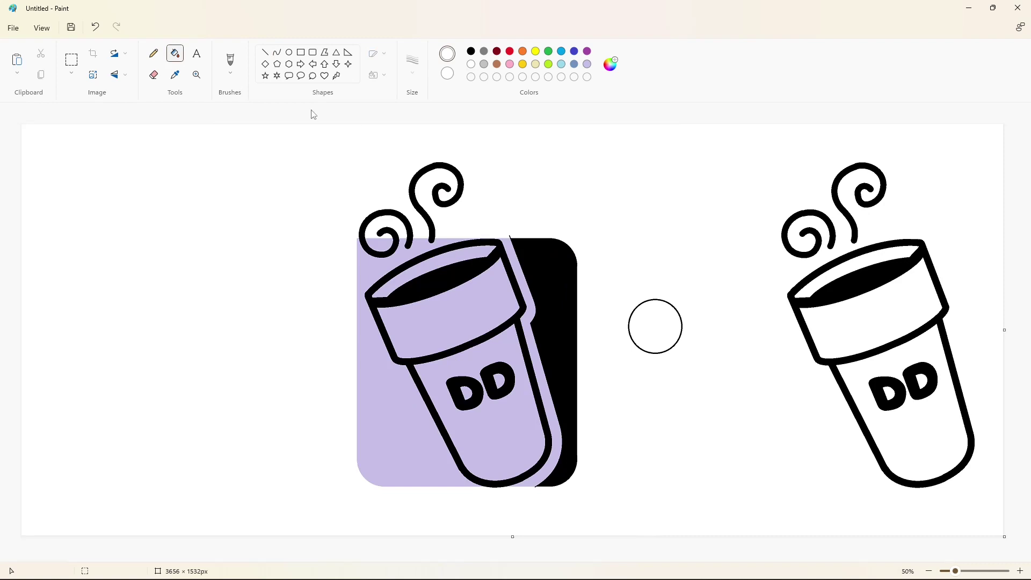
- Draw two thin curves forming a wedge between the left steam swirl and the cup's rim
click(471, 51)
click(277, 52)
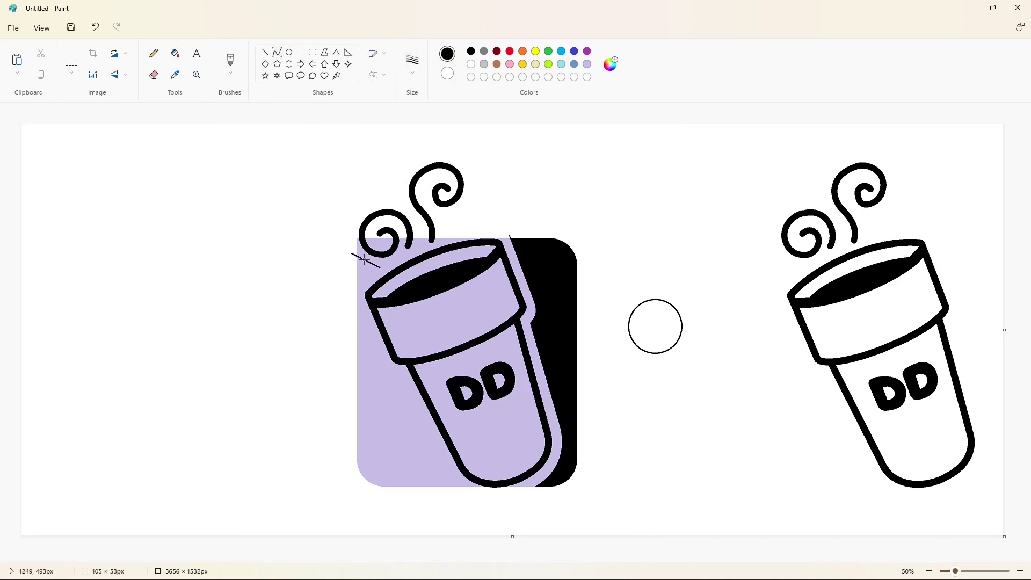
mouse_move(364, 263)
mouse_down()
mouse_move(374, 272)
mouse_move(358, 293)
mouse_up()
click(364, 280)
click(467, 278)
- Recolour the wedge's curved outlines white and fill the wedge black
click(175, 53)
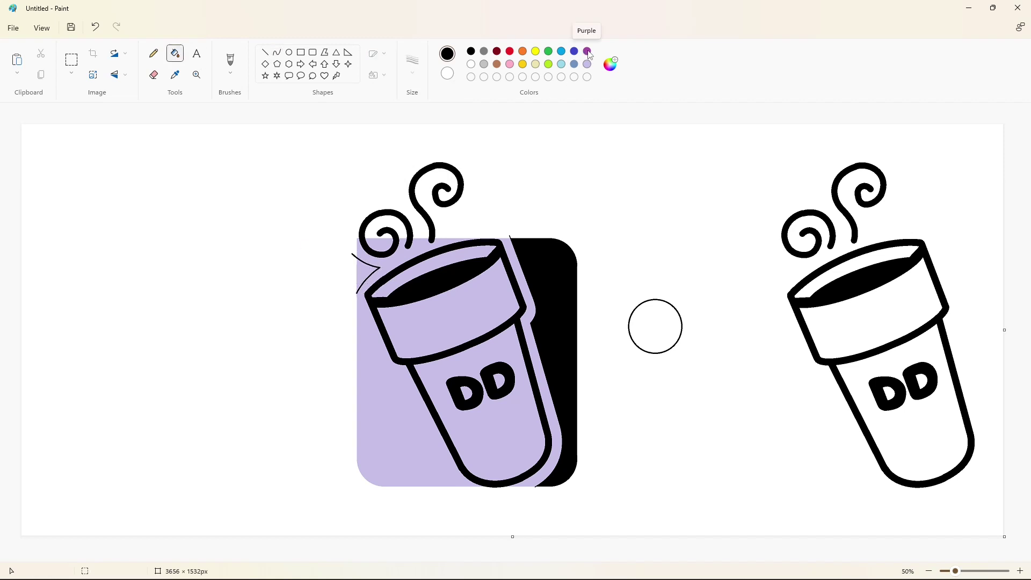
click(355, 252)
click(470, 51)
click(362, 271)
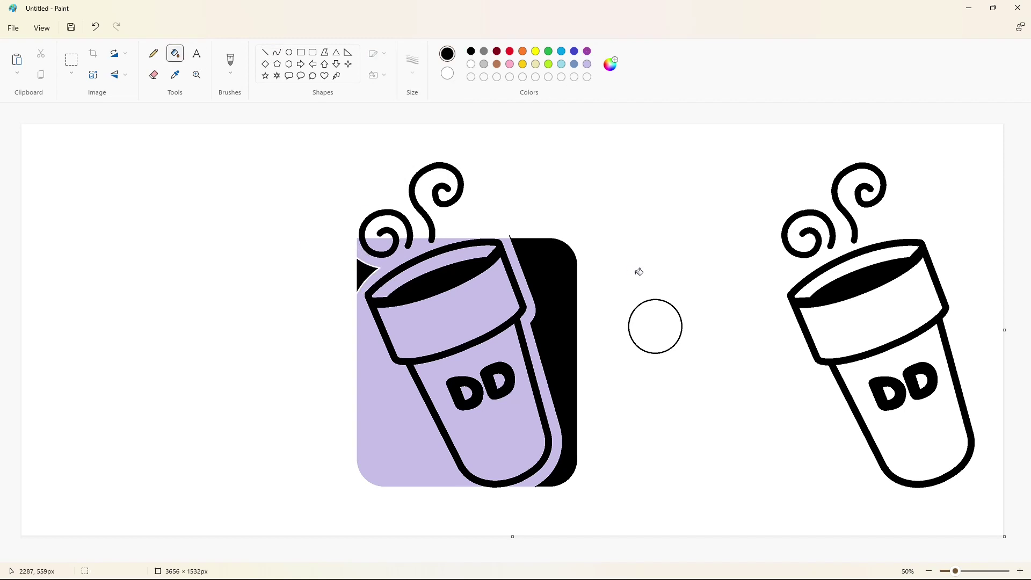
- Draw an offset outline along the left side of the lid and cup body, with a curve under the lid
click(265, 52)
drag(357, 299, 380, 361)
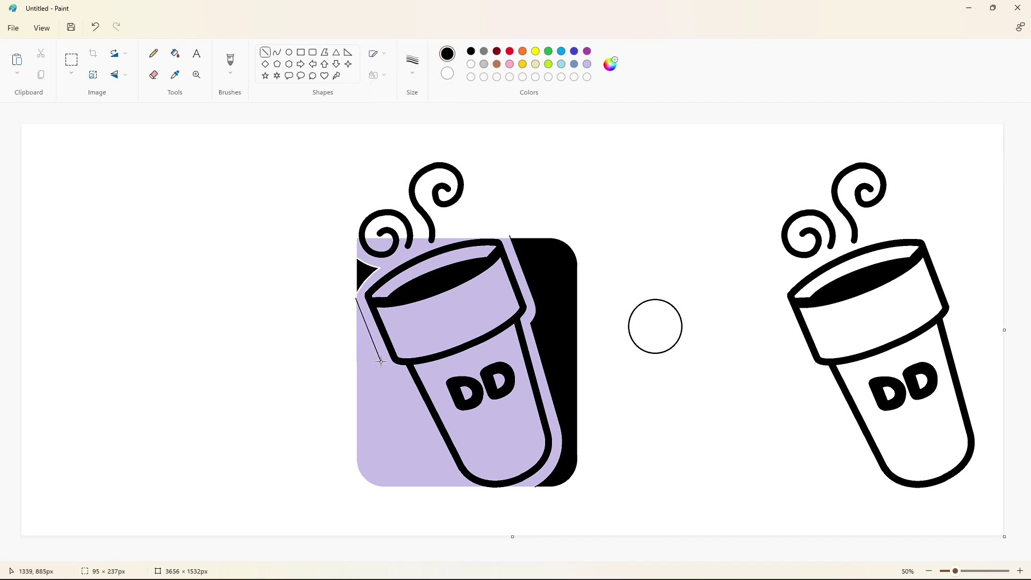
click(461, 361)
click(433, 370)
drag(401, 375, 462, 495)
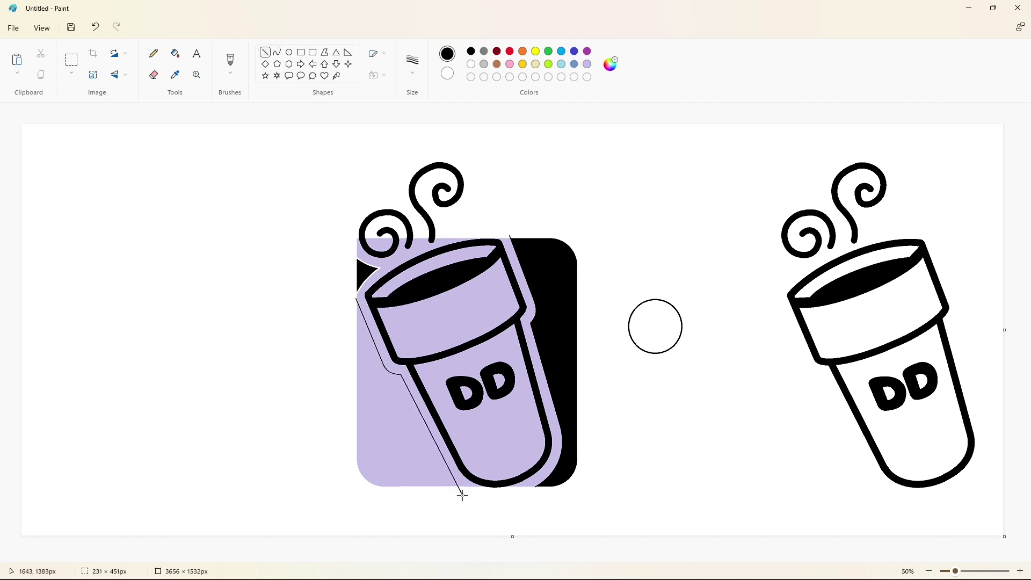
- Fill the rectangle area left of the cup black and the offset band around the cup white
click(171, 57)
click(396, 408)
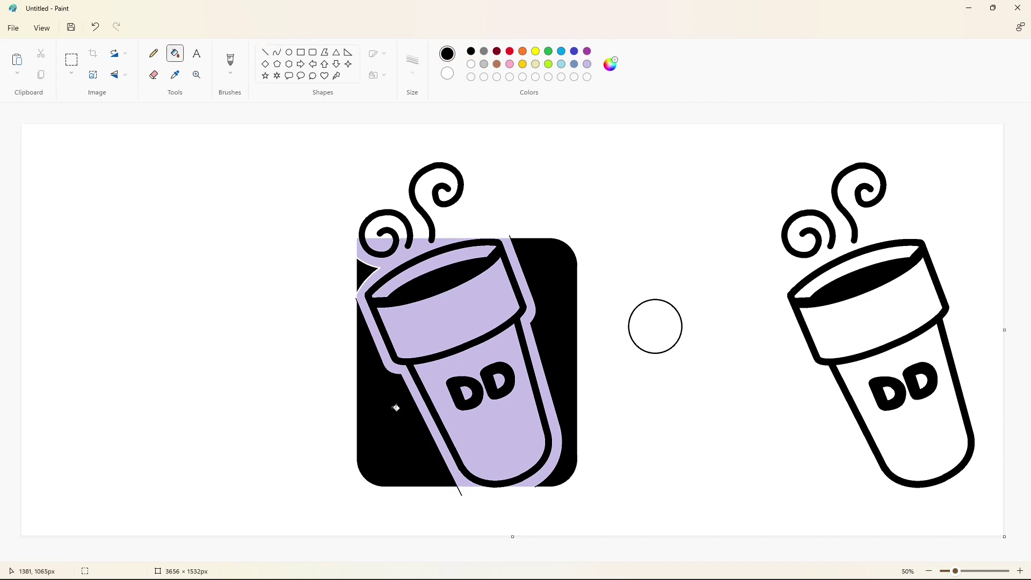
click(471, 63)
click(556, 424)
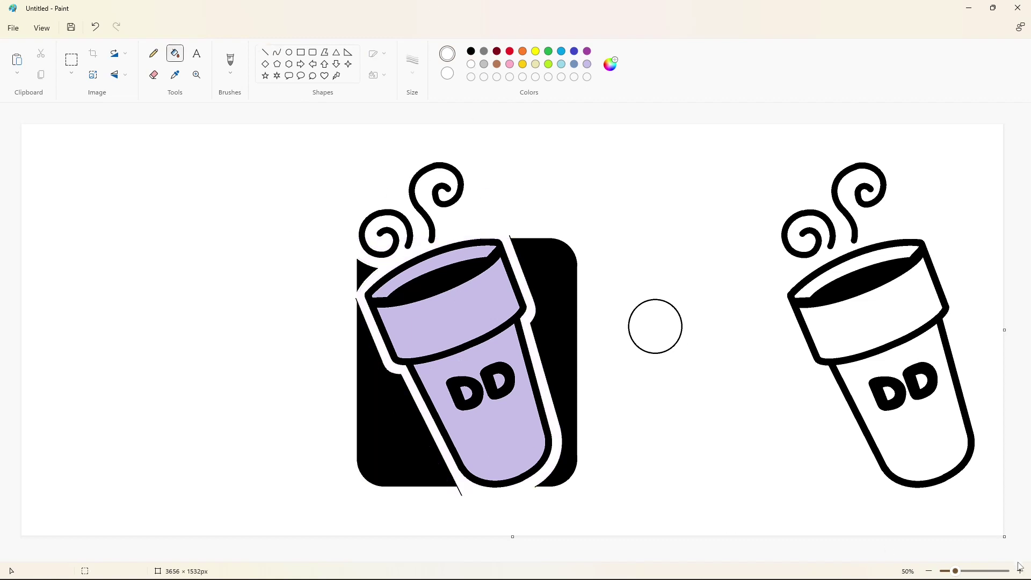
- Cover the stray black line ends around the cup's white border with short, thicker white lines
click(1019, 569)
drag(473, 557, 632, 556)
click(265, 53)
click(412, 65)
click(421, 145)
drag(681, 349, 685, 349)
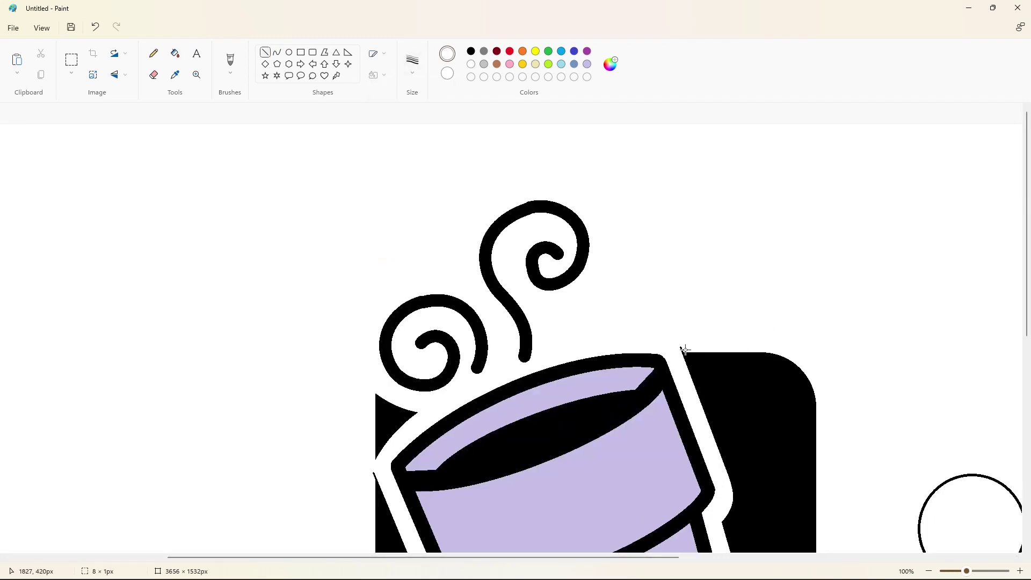
scroll(680, 350, down, 8)
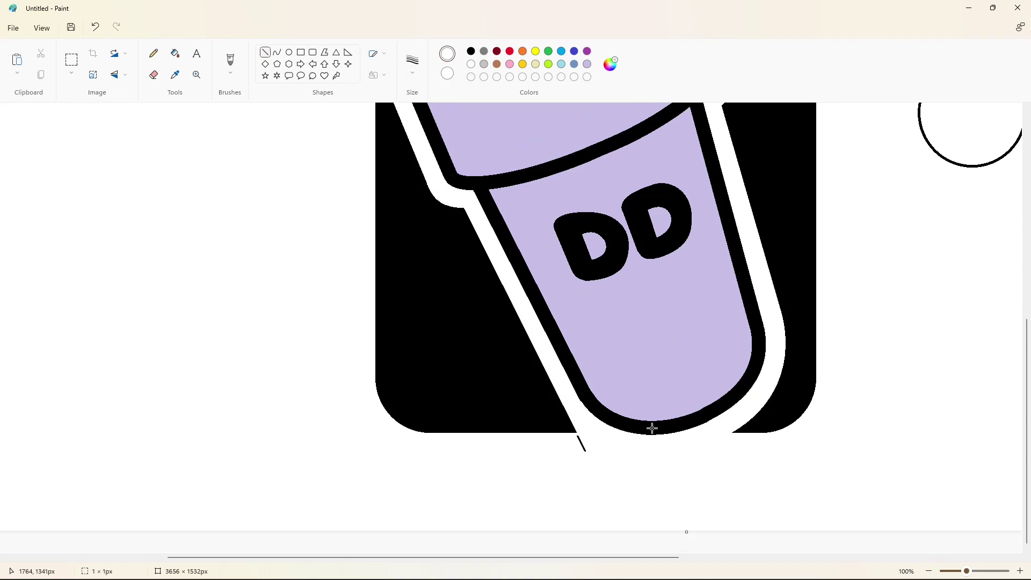
scroll(620, 454, up, 6)
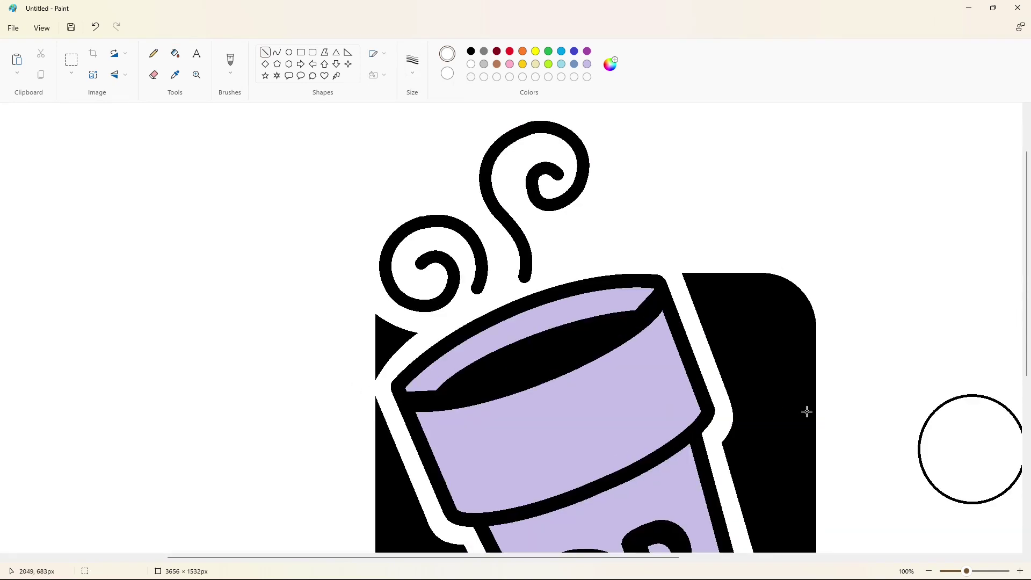
scroll(895, 449, down, 6)
scroll(895, 437, up, 8)
scroll(902, 457, down, 4)
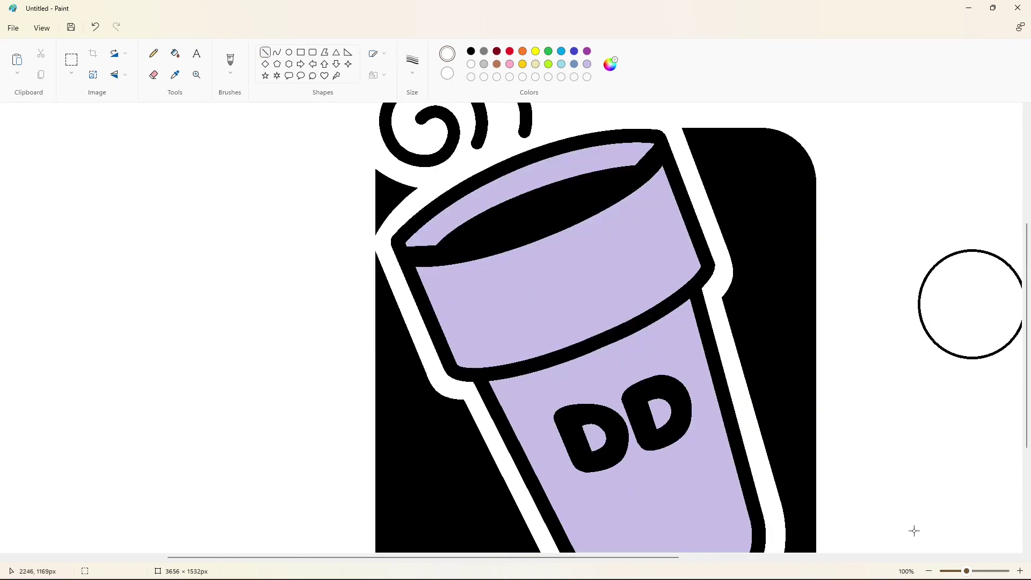
ctrl+scroll(913, 531, down, 2)
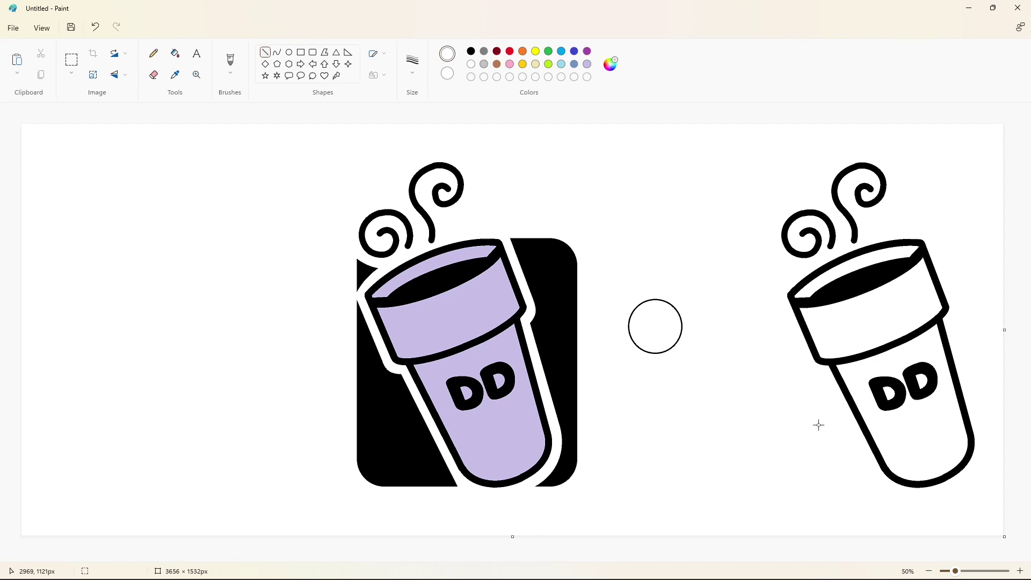
- Erase the spare circle and the uncoloured copy of the cup by filling their black parts white
click(175, 53)
click(471, 51)
click(655, 320)
click(471, 64)
click(655, 322)
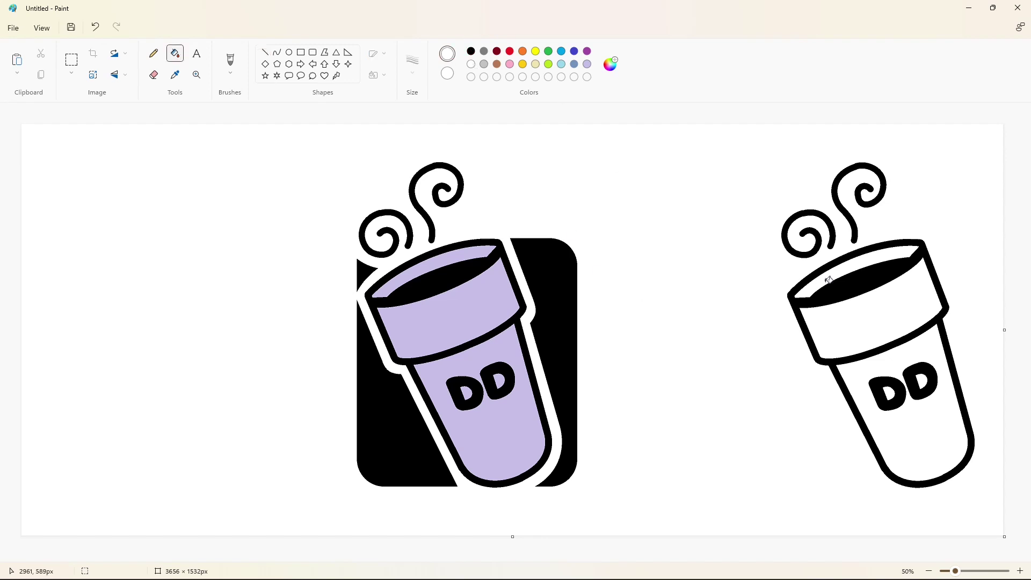
click(843, 286)
click(898, 393)
click(925, 370)
- Copy the coloured cup drawing, clear the original by filling it white, and paste the copy near the canvas's left edge
click(72, 61)
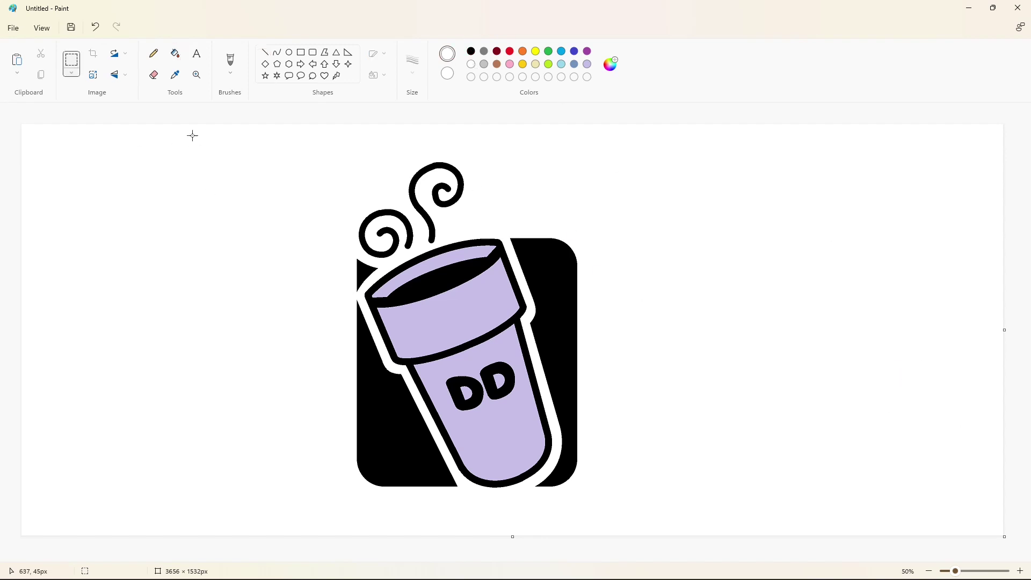
click(724, 484)
click(175, 53)
click(413, 291)
click(467, 323)
click(482, 388)
click(483, 419)
click(499, 381)
click(466, 394)
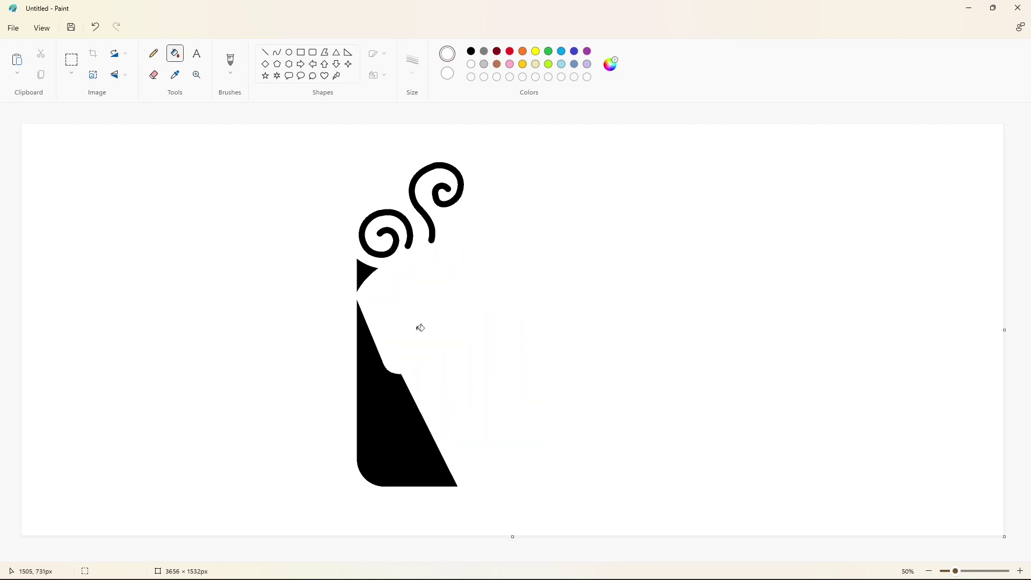
click(377, 365)
click(365, 274)
click(410, 230)
click(432, 227)
key(ctrl+v)
drag(355, 355, 233, 354)
click(989, 562)
- Touch up the top of the taller steam swirl with a short black line
click(1020, 571)
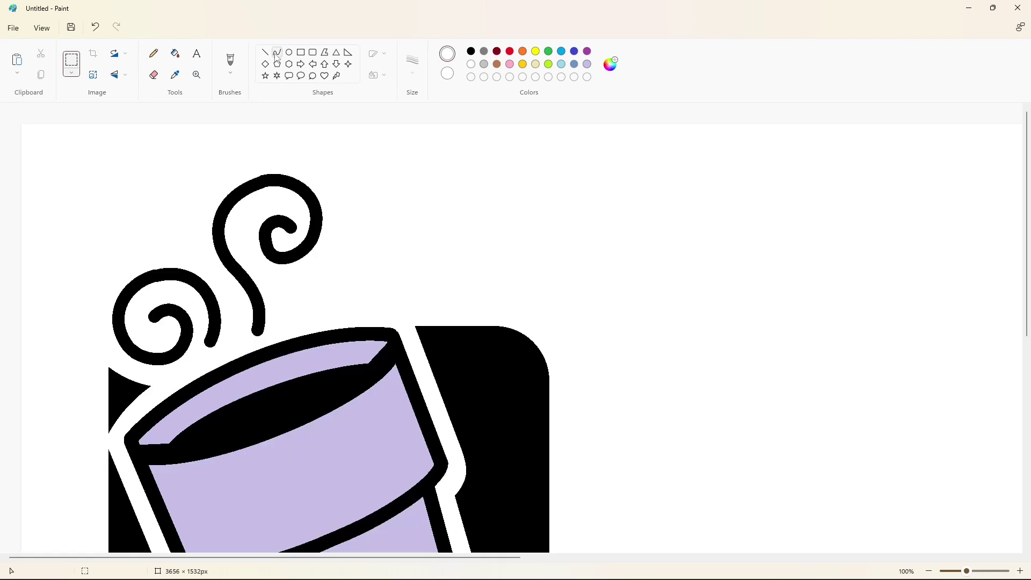
click(265, 52)
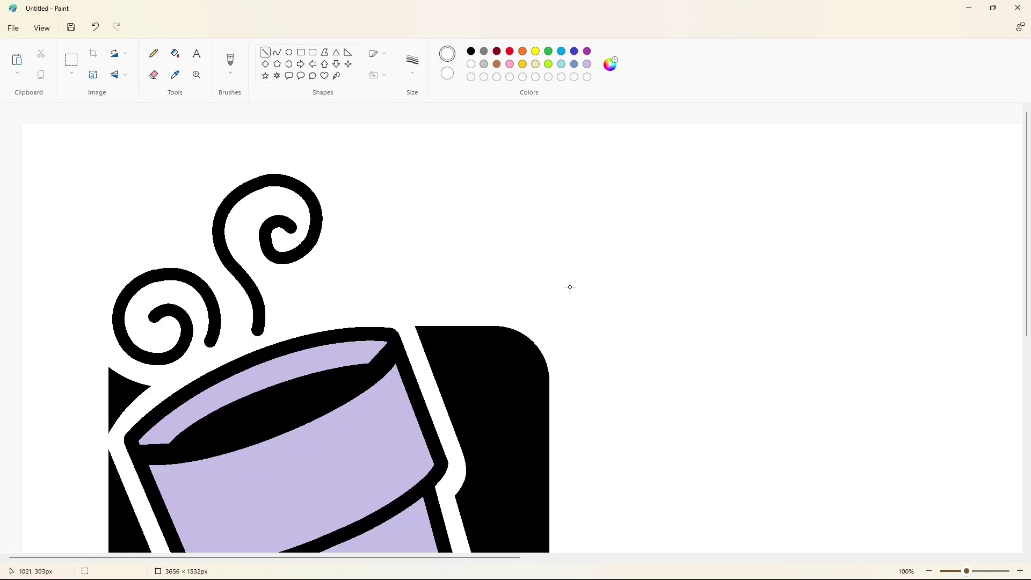
click(929, 571)
click(1020, 571)
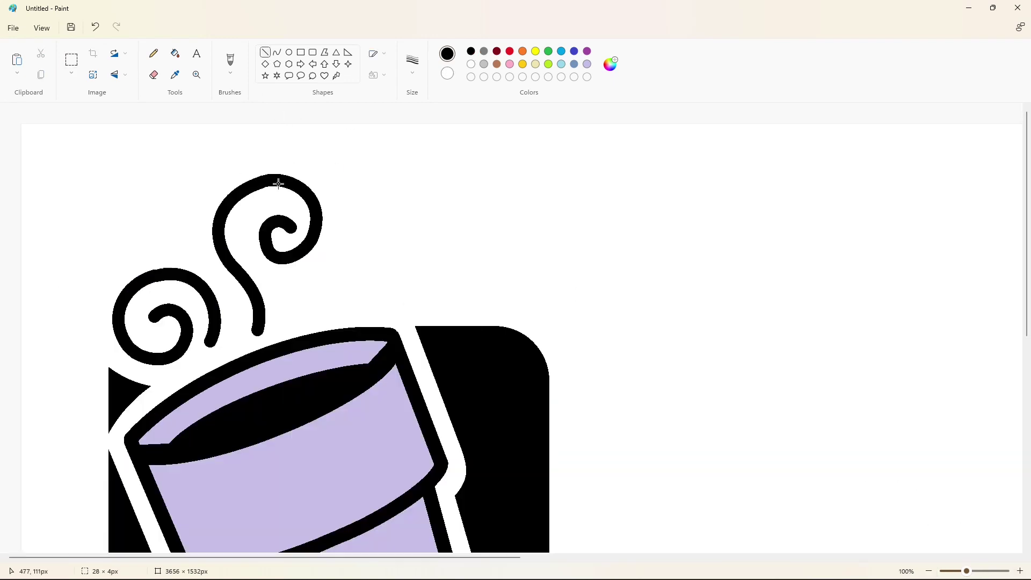
scroll(531, 349, down, 1)
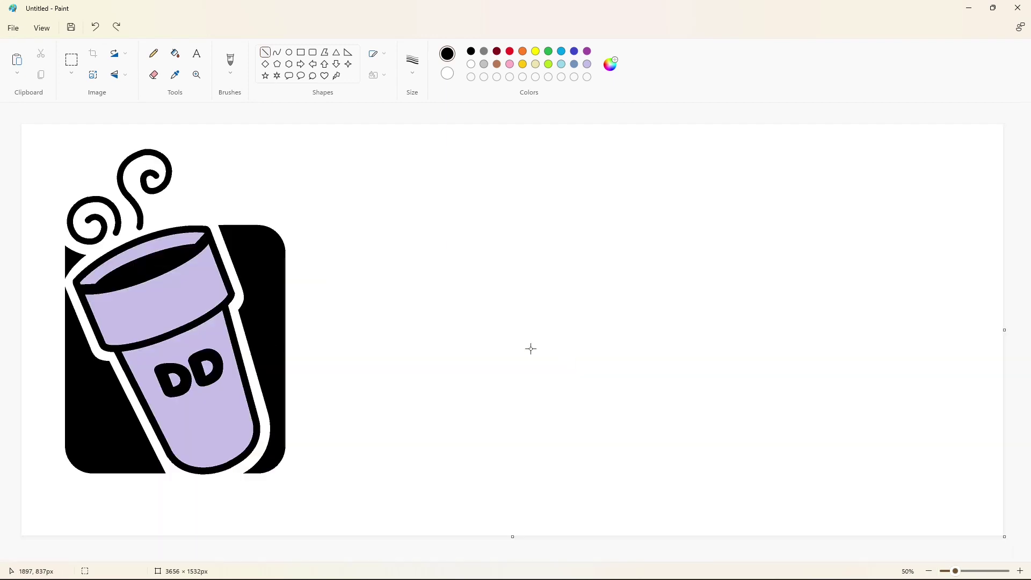
- Add the black text DUNKIN beside the cup in Frankfurter Plain at size 350
click(195, 54)
drag(395, 171, 1004, 363)
text(DUNKIN)
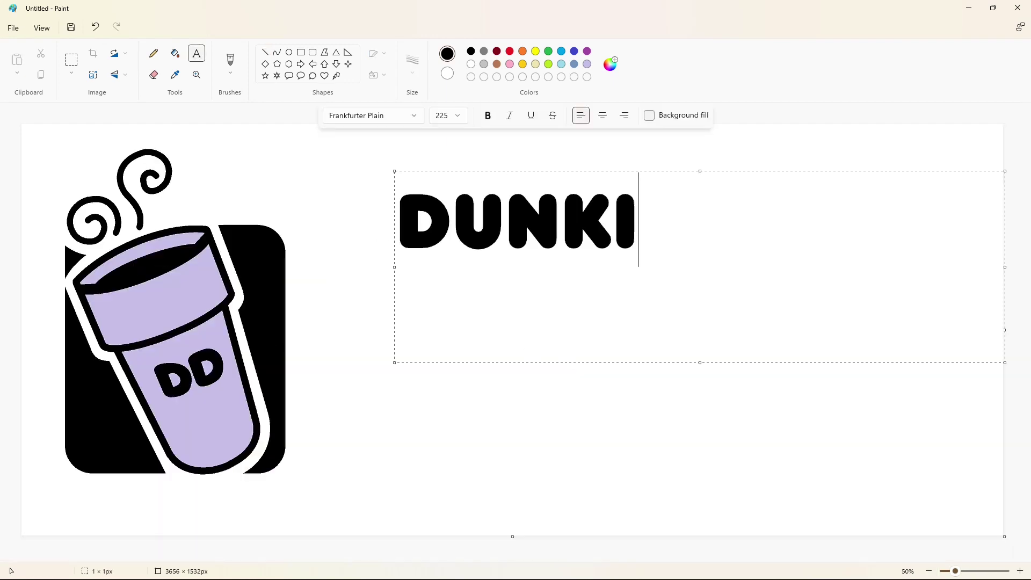
drag(394, 172, 261, 191)
key(ctrl+a)
click(458, 120)
text(350)
key(Return)
drag(432, 269, 277, 268)
- Enlarge the DUNKIN text to size 450 and extend its text box downward
click(461, 117)
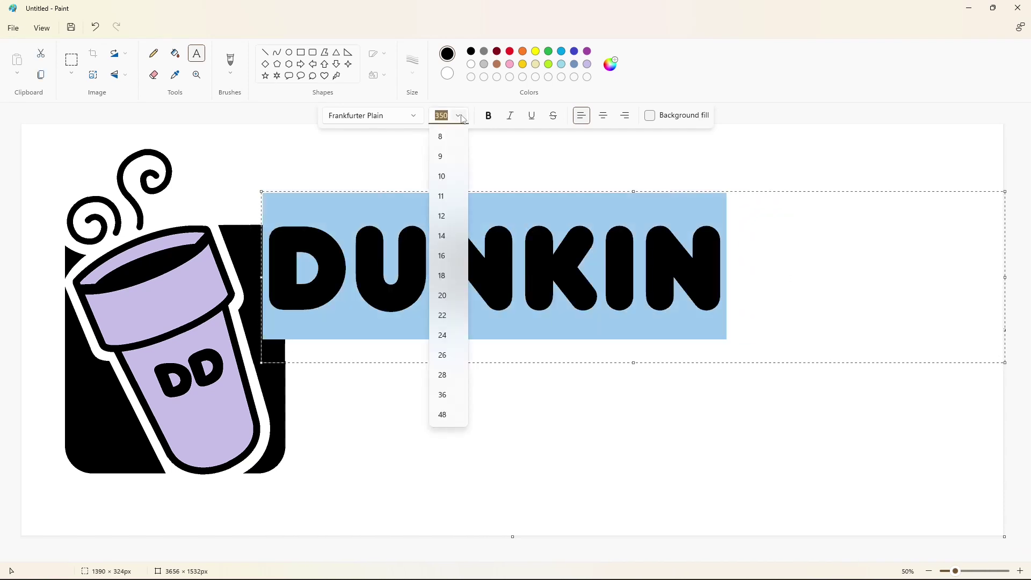
text(450)
key(Return)
click(561, 322)
drag(633, 363, 632, 429)
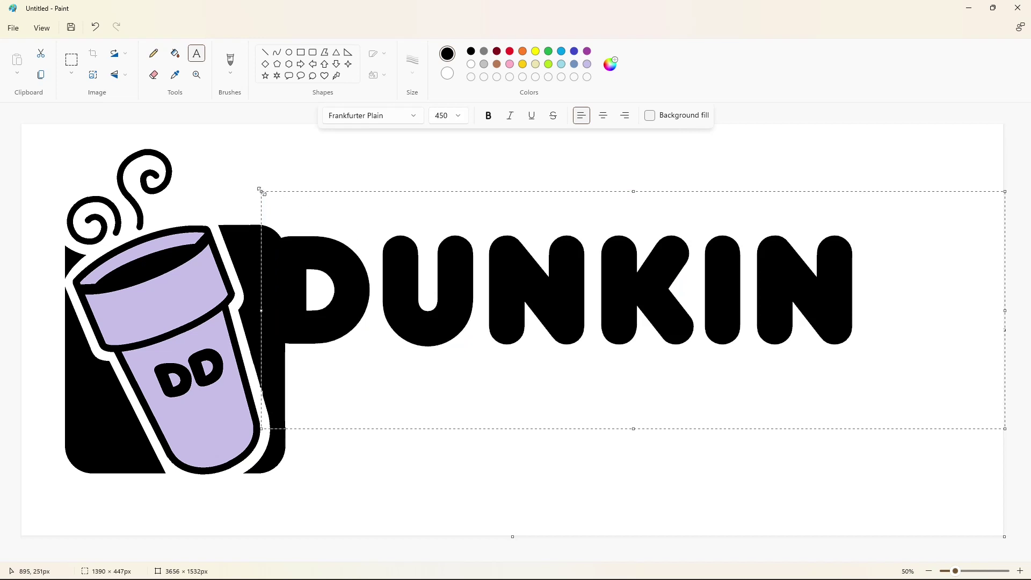
- Shift the start of the DUNKIN text clear of the black square and set its size to 470
drag(260, 191, 309, 176)
key(ctrl+a)
click(460, 120)
text(470)
key(Return)
click(472, 252)
- Add the text DONUTS in Frankfurter Plain at size 470 directly below DUNKIN, roughly left-aligned with it
click(381, 432)
click(381, 413)
text(DONUTS)
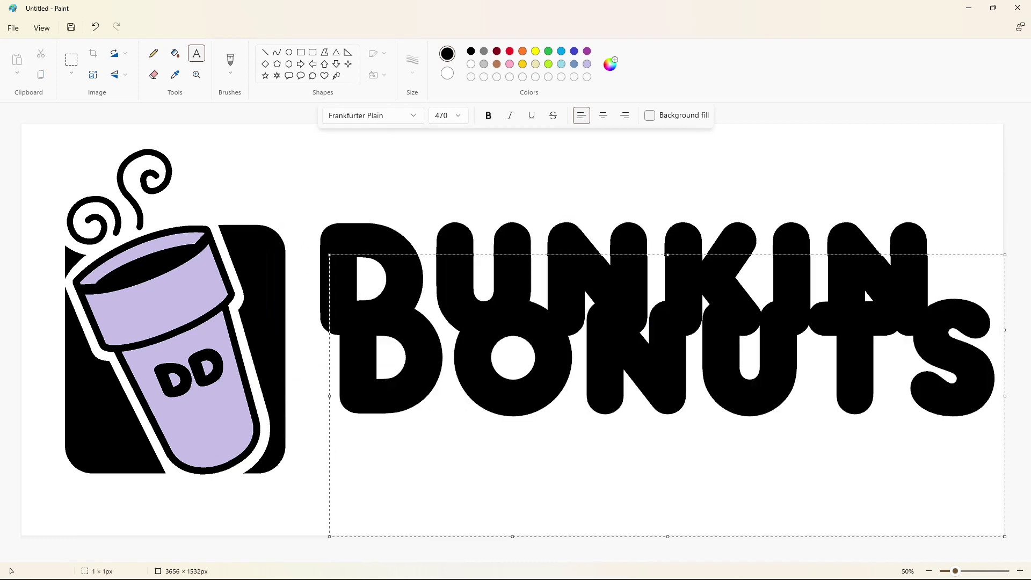
drag(328, 253, 306, 310)
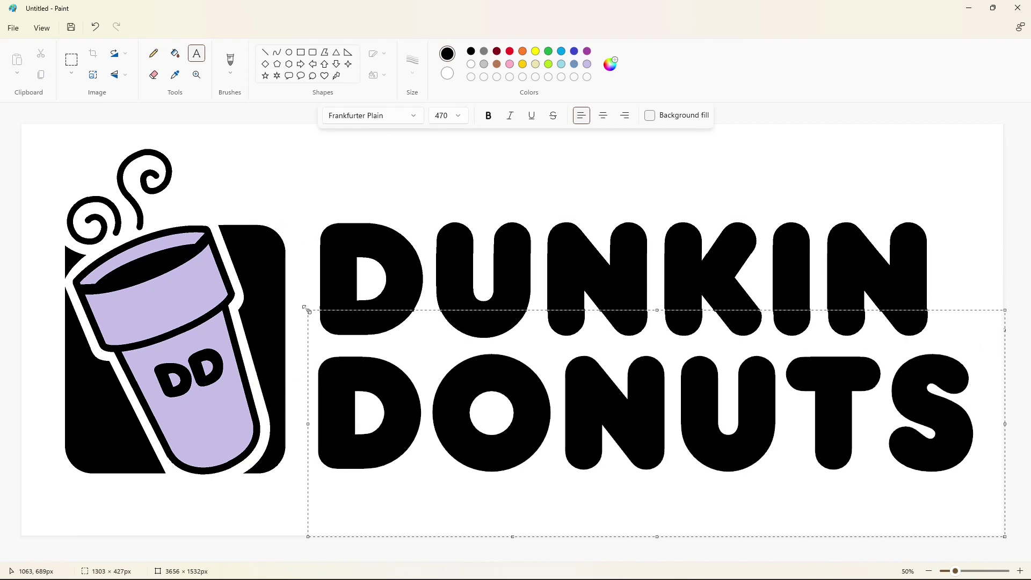
click(316, 257)
- Cut out the D of DONUTS and reposition it slightly higher, aligned under the D of DUNKIN
click(1020, 571)
drag(477, 558, 572, 559)
click(71, 59)
drag(391, 224, 646, 549)
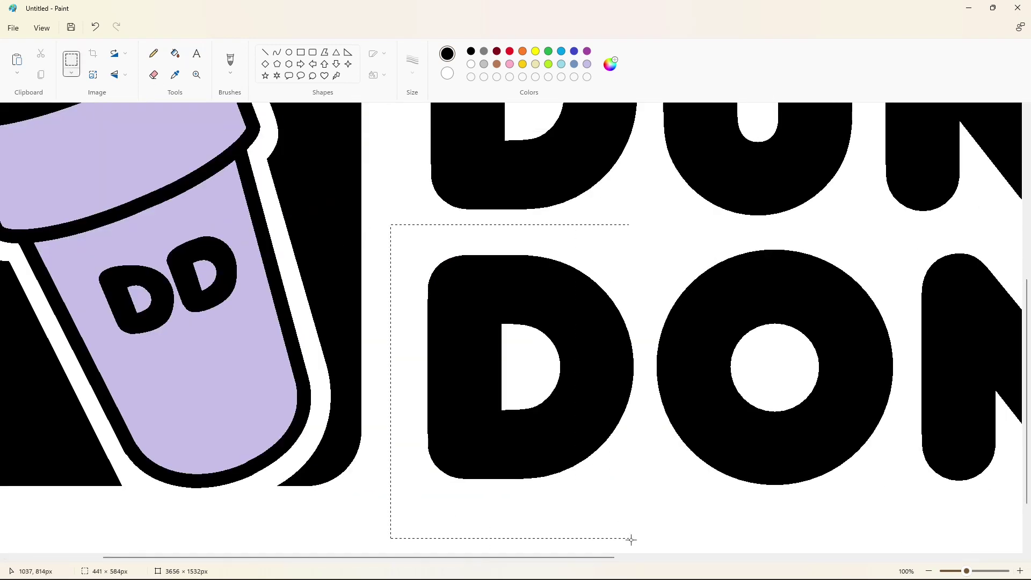
key(ctrl+c)
click(175, 53)
click(472, 65)
click(590, 318)
key(ctrl+v)
drag(150, 266, 521, 231)
key(Down)
key(Down)
key(Down)
key(Down)
key(Down)
key(Down)
key(Down)
key(Down)
key(Down)
key(Down)
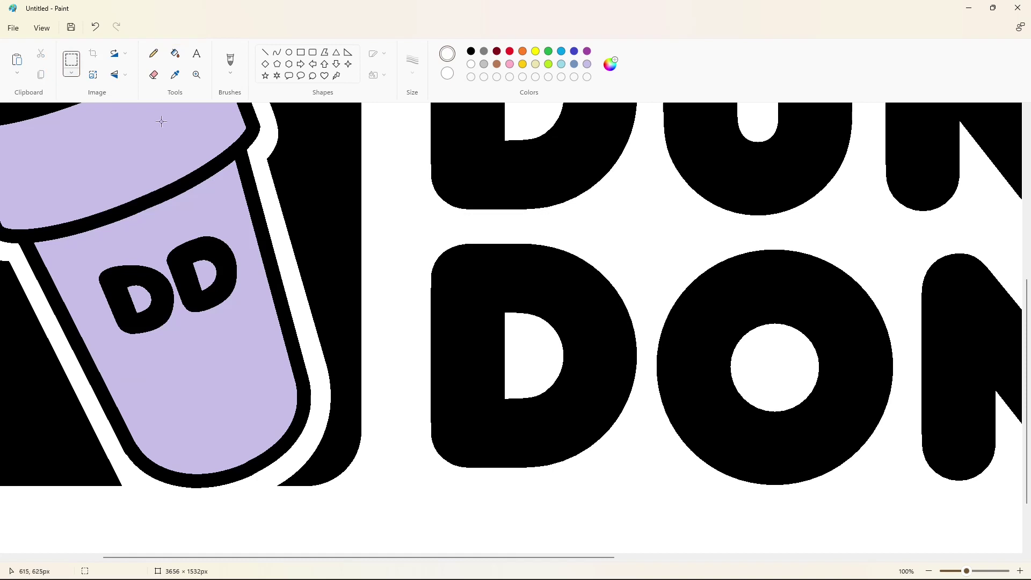
- Move the O of DONUTS up and close beside the D
drag(848, 490, 898, 510)
key(ctrl+x)
key(ctrl+v)
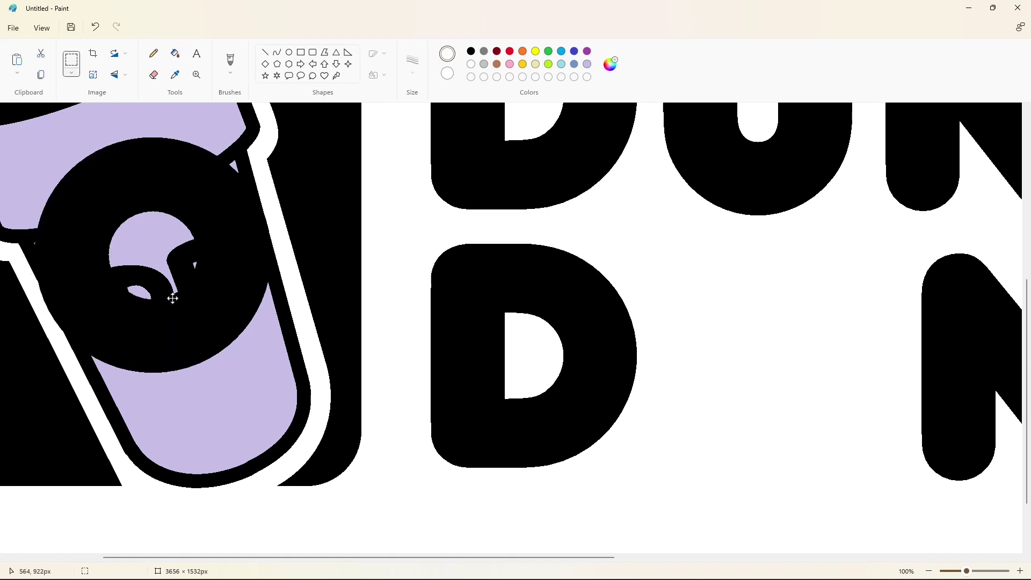
drag(135, 262, 754, 378)
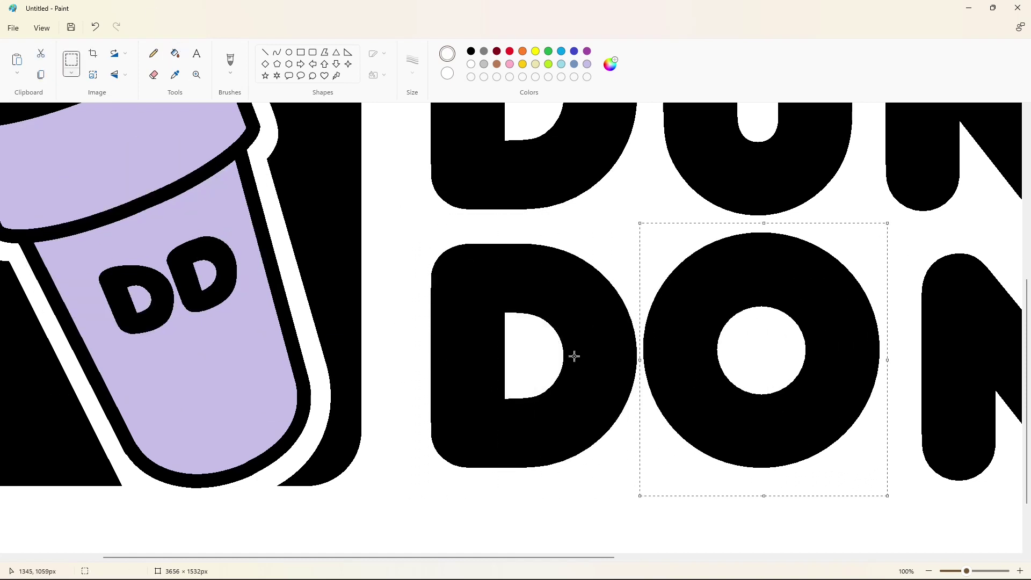
click(589, 404)
- Move the N of DONUTS up and close beside the O
scroll(571, 242, right, 6)
drag(575, 252, 805, 523)
key(ctrl+x)
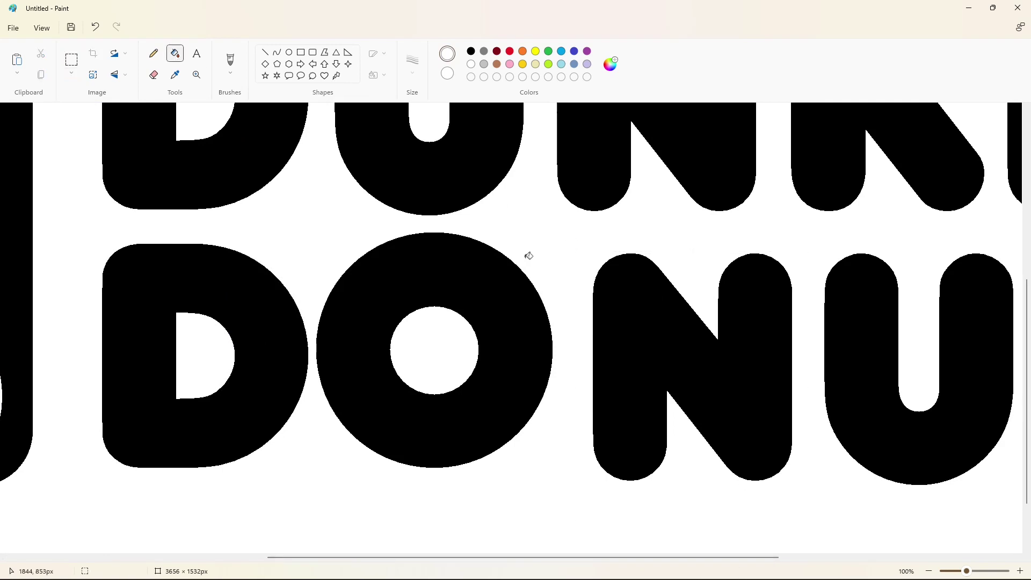
key(ctrl+v)
mouse_move(123, 269)
mouse_down()
mouse_move(497, 382)
mouse_move(666, 395)
mouse_up()
click(886, 487)
- Move the U of DONUTS up and close beside the N
scroll(886, 486, right, 5)
drag(531, 232, 756, 520)
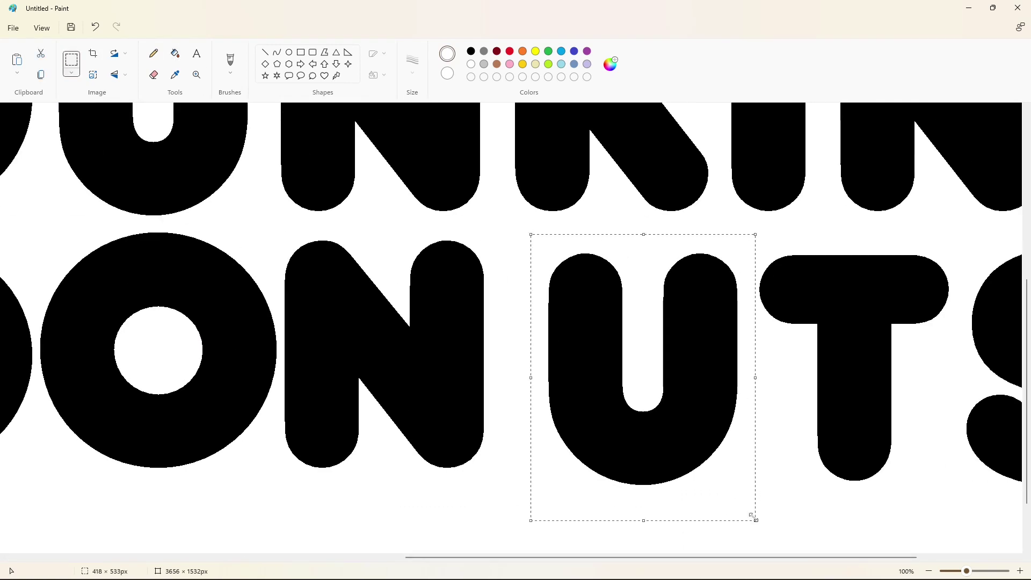
click(358, 399)
key(ctrl+x)
key(ctrl+v)
drag(123, 264, 577, 377)
- Move the T of DONUTS up and close beside the U
drag(748, 231, 959, 530)
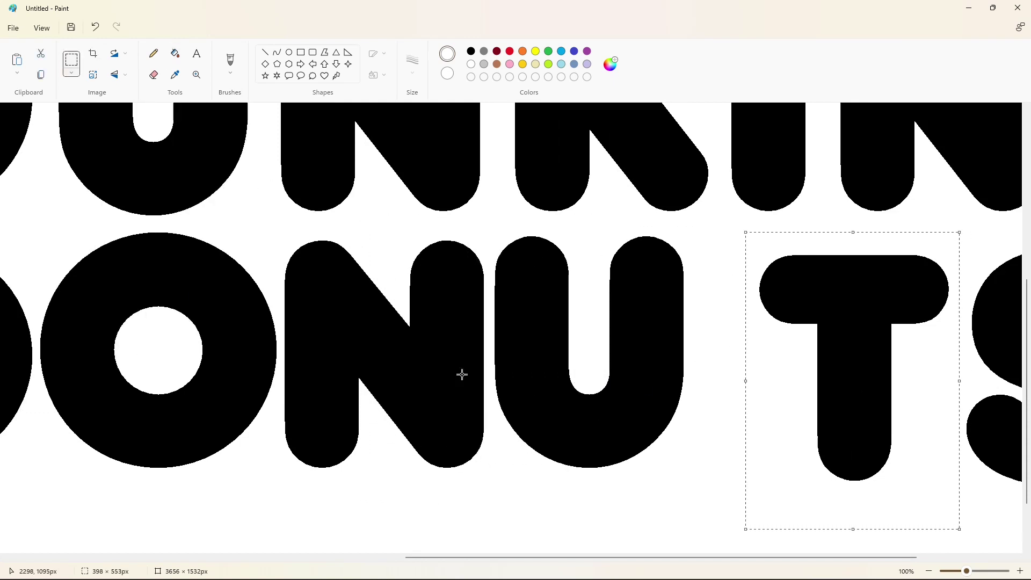
key(Delete)
click(175, 53)
key(ctrl+v)
drag(137, 237, 758, 366)
- Move the S of DONUTS up and close beside the T
drag(580, 557, 679, 573)
drag(721, 232, 985, 543)
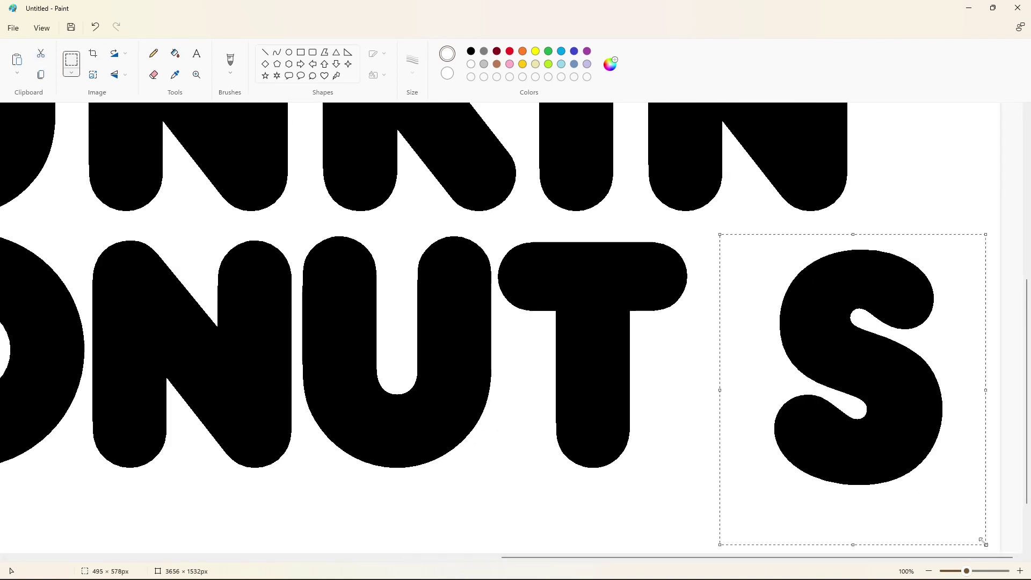
click(175, 54)
click(813, 302)
key(ctrl+v)
drag(107, 217, 710, 361)
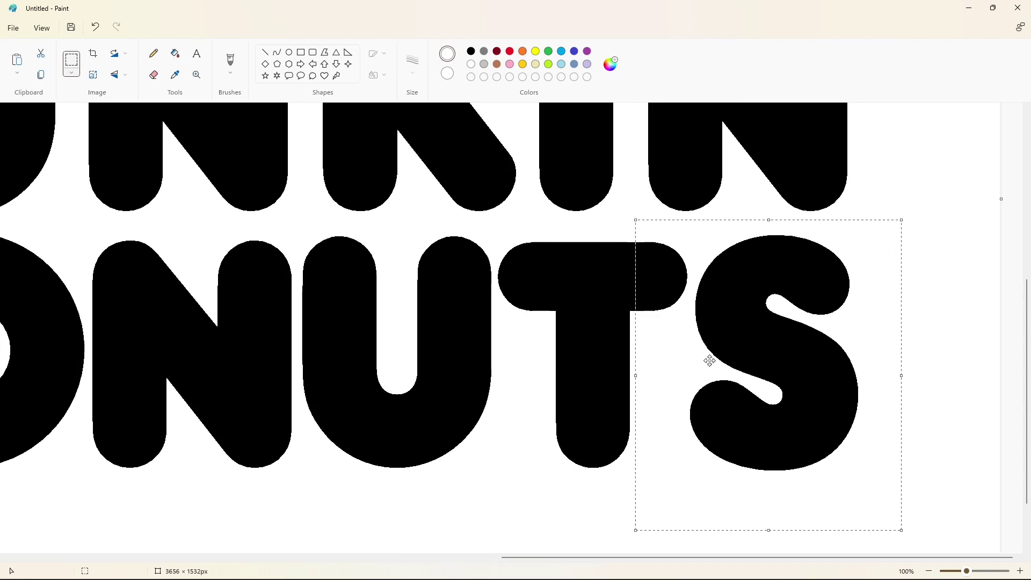
click(925, 547)
- Draw two overlapping black circle outlines after the last N of DUNKIN, the lower one smaller at about 58 × 56 px
scroll(925, 548, up, 2)
click(929, 571)
click(1020, 571)
drag(494, 557, 1019, 562)
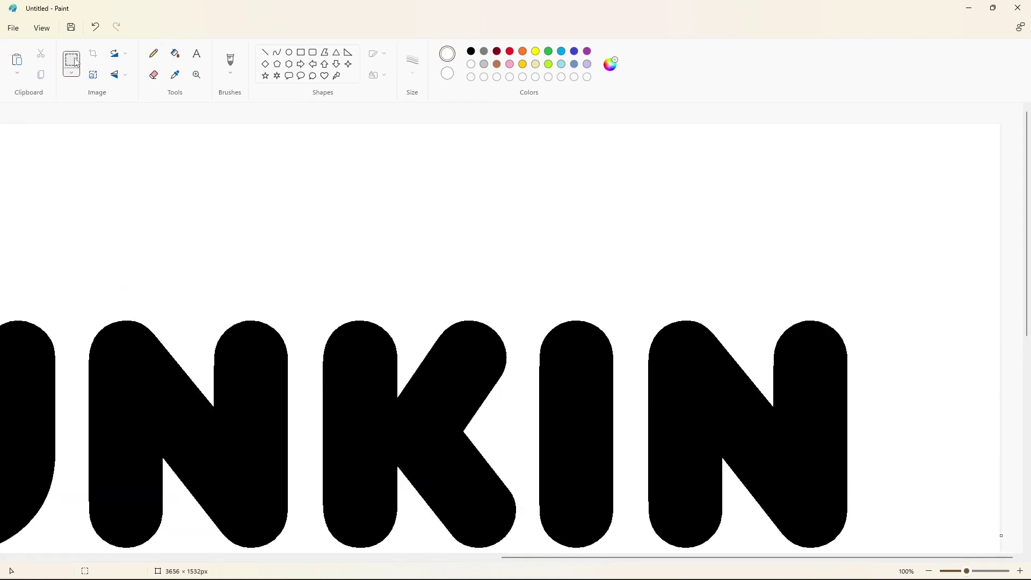
drag(624, 424, 623, 425)
click(289, 52)
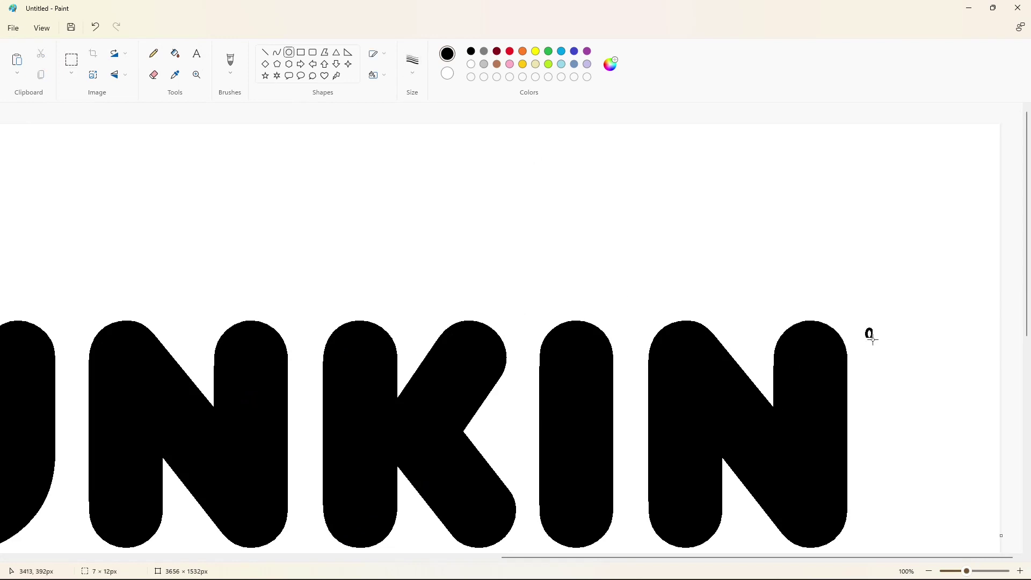
mouse_move(873, 340)
mouse_down()
mouse_move(904, 366)
mouse_move(872, 373)
mouse_move(904, 405)
mouse_move(889, 373)
mouse_up()
key(Down)
key(Down)
key(Up)
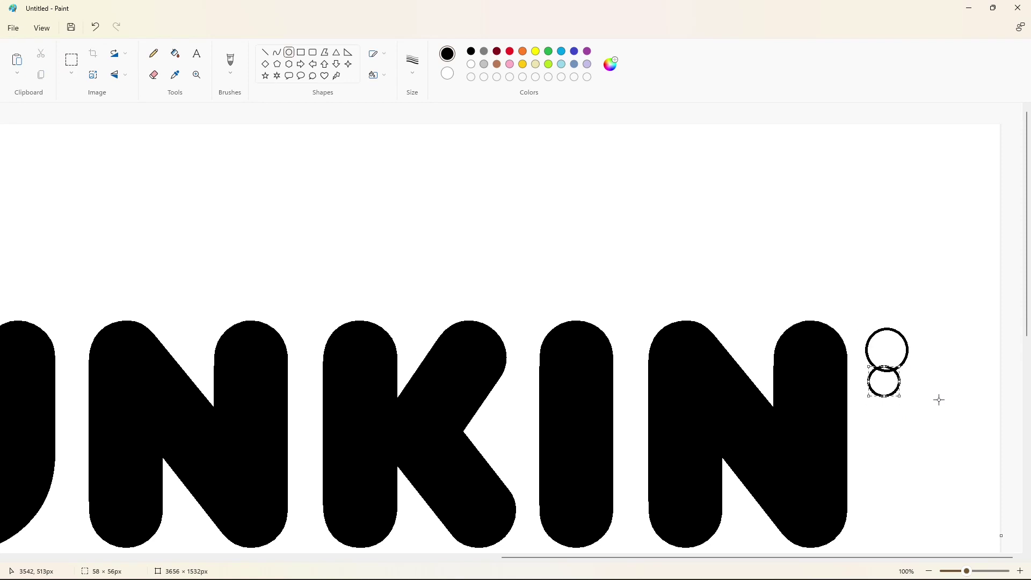
click(938, 399)
- Join the sides of the two circles with straight lines and fill the apostrophe shape black
click(265, 53)
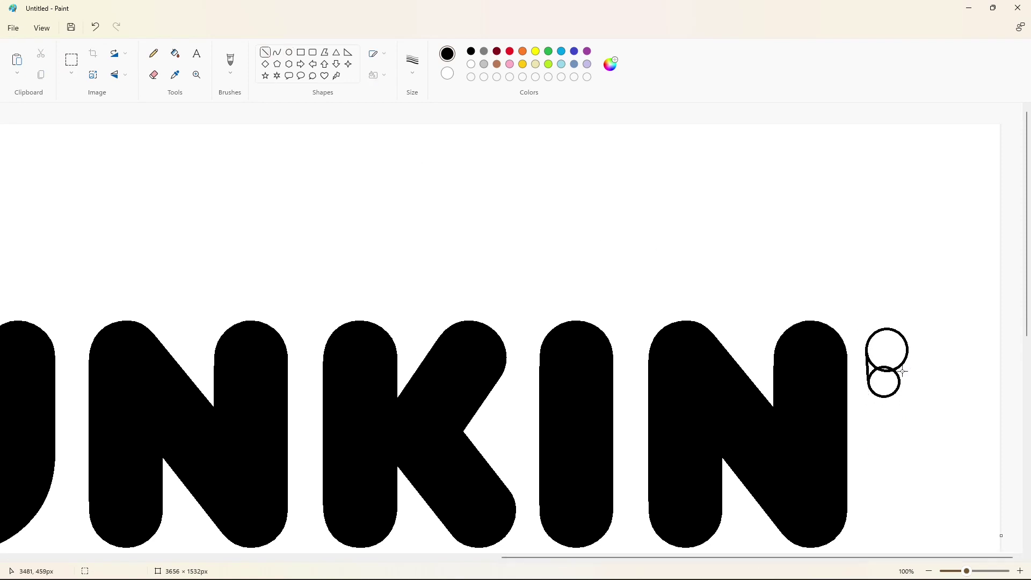
click(175, 53)
click(889, 365)
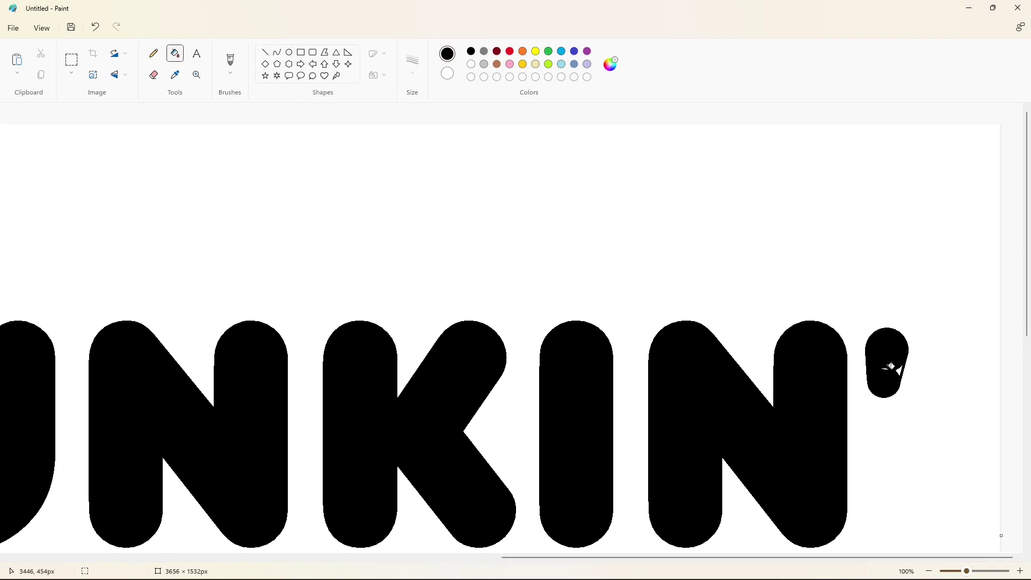
- Round out the apostrophe's straight left and right sides with black curves
ctrl+scroll(897, 466, up, 2)
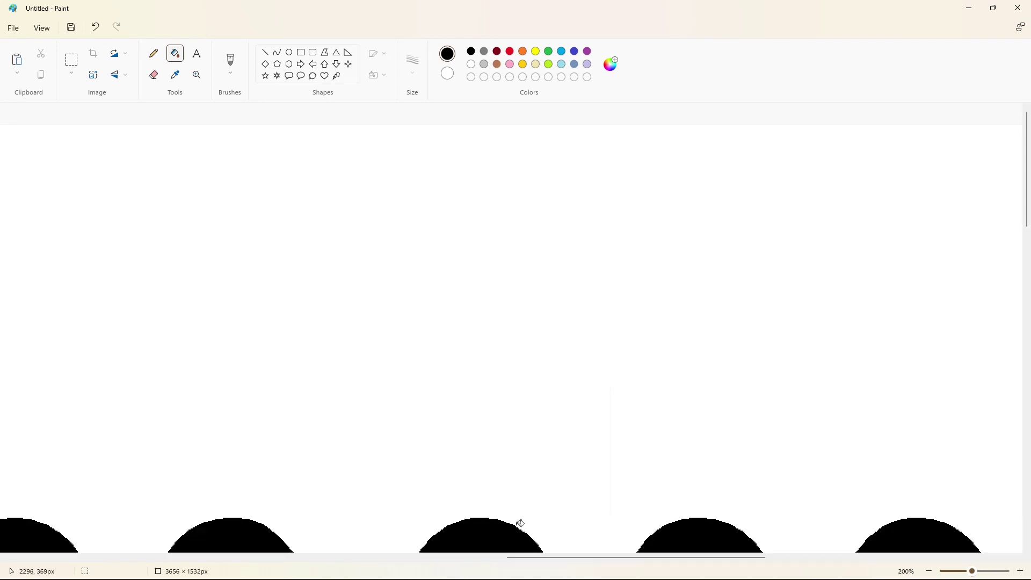
click(277, 53)
click(414, 65)
click(417, 100)
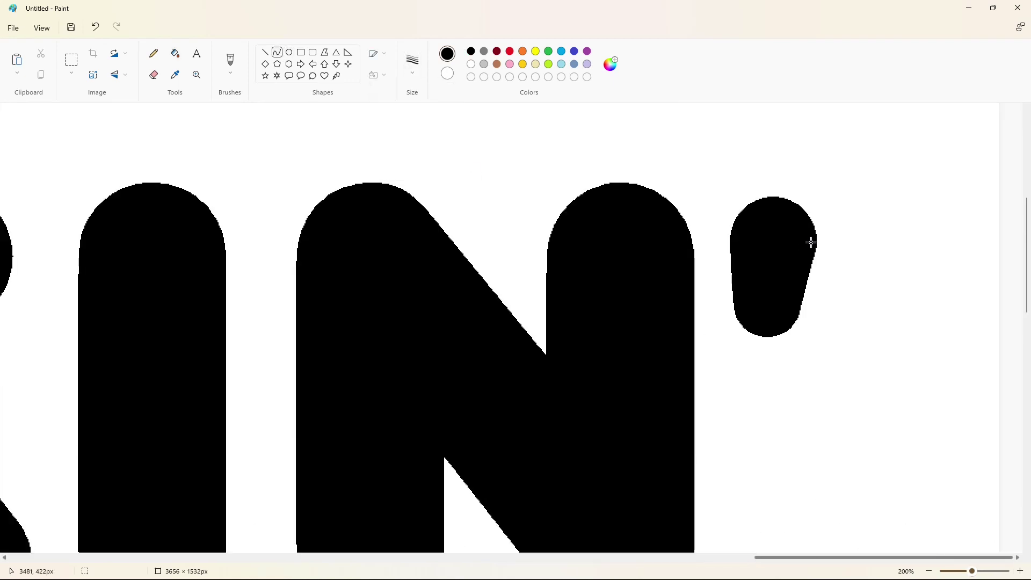
drag(810, 266, 806, 287)
click(854, 288)
click(854, 302)
drag(731, 284, 729, 284)
click(771, 280)
drag(732, 241, 734, 305)
click(735, 270)
- Copy the apostrophe, clear the original with a white fill, and paste the copy beside the last N of DUNKIN
click(71, 60)
drag(710, 158, 857, 418)
key(ctrl+c)
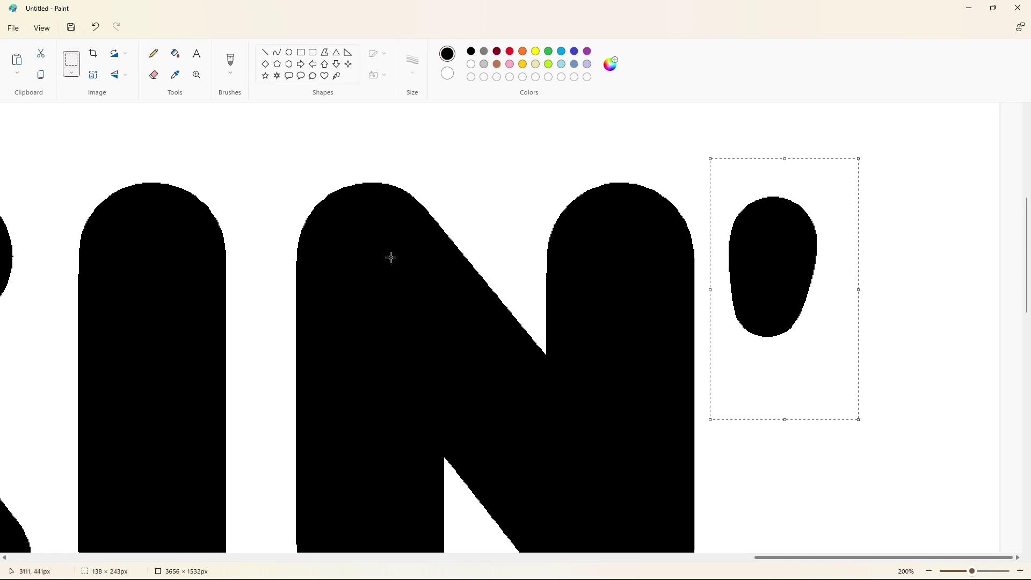
click(175, 53)
click(471, 64)
click(763, 241)
key(ctrl+v)
drag(51, 231, 642, 223)
drag(621, 285, 780, 285)
click(880, 429)
- Copy the complete DUNKIN' DONUTS lettering and clear the original DUNKIN' letters and apostrophe with a white fill
click(929, 571)
click(930, 570)
mouse_move(297, 182)
mouse_down()
mouse_move(419, 405)
mouse_move(989, 506)
mouse_up()
click(175, 53)
click(378, 237)
click(456, 263)
click(567, 271)
click(684, 279)
click(792, 282)
click(845, 283)
click(949, 243)
- Clear the original DONUTS letters with a white fill
click(800, 371)
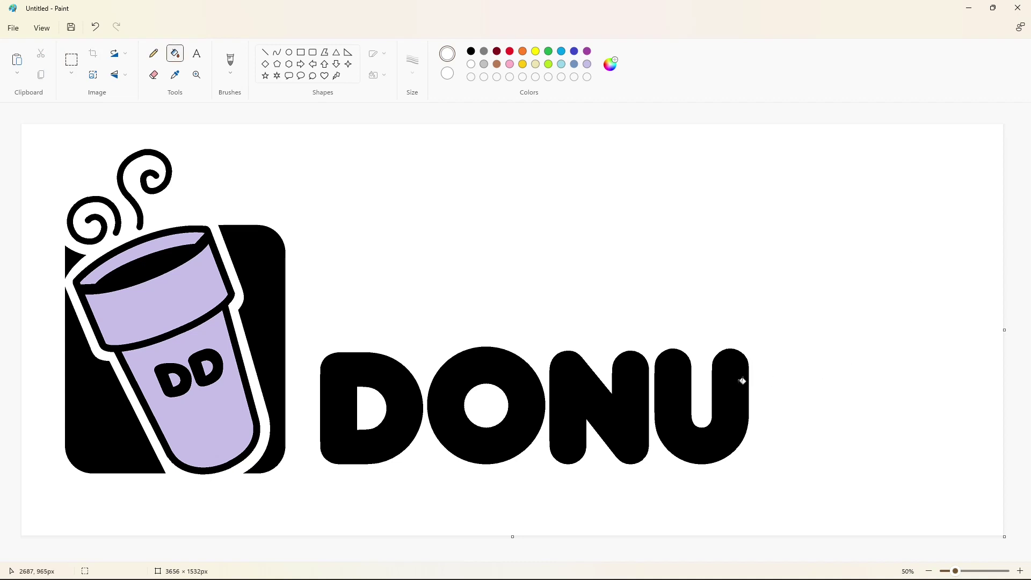
click(736, 380)
click(629, 381)
click(405, 376)
- Paste the copied lettering and position it just beside the black rounded square, level with the square's height
key(ctrl+v)
drag(214, 266, 424, 325)
key(Right)
key(Right)
key(Right)
key(Right)
key(Right)
key(Right)
key(Right)
key(Right)
key(Right)
key(Right)
key(Right)
key(Right)
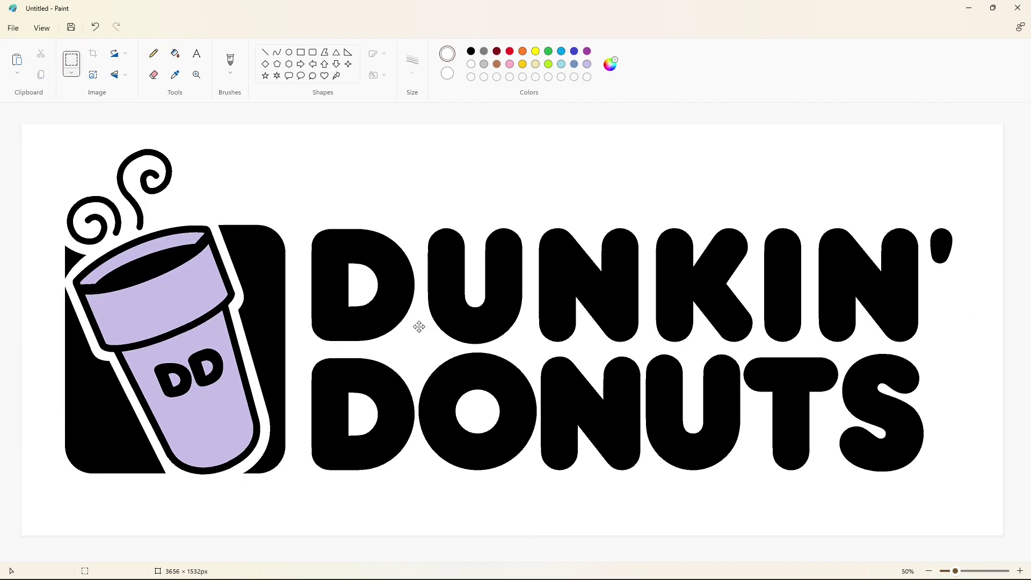
key(Left)
key(Left)
key(Left)
key(Left)
click(456, 178)
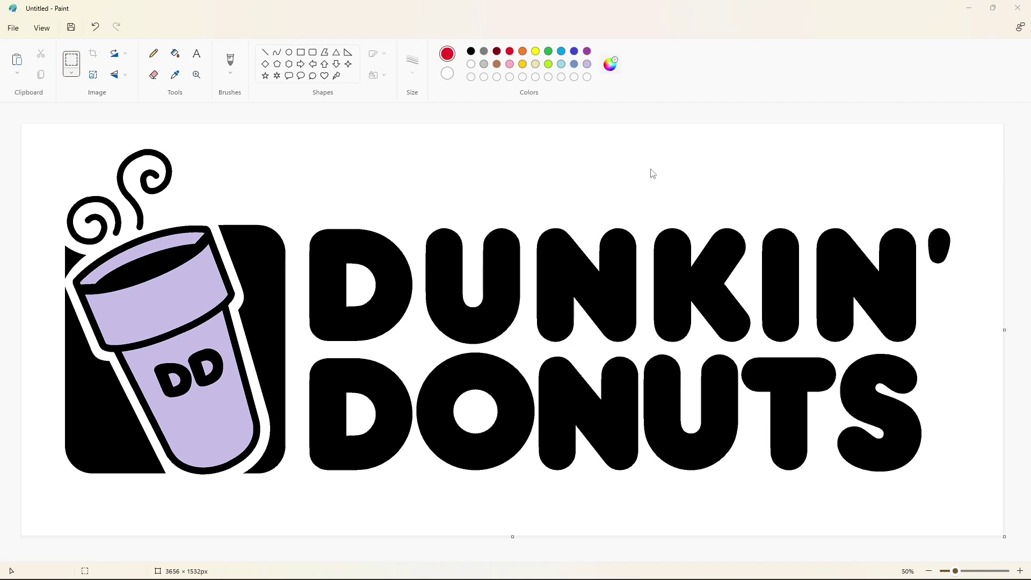
- Create two custom colors, a magenta and a dark brown #543728
drag(492, 186, 489, 186)
click(475, 424)
click(610, 65)
drag(554, 232, 556, 261)
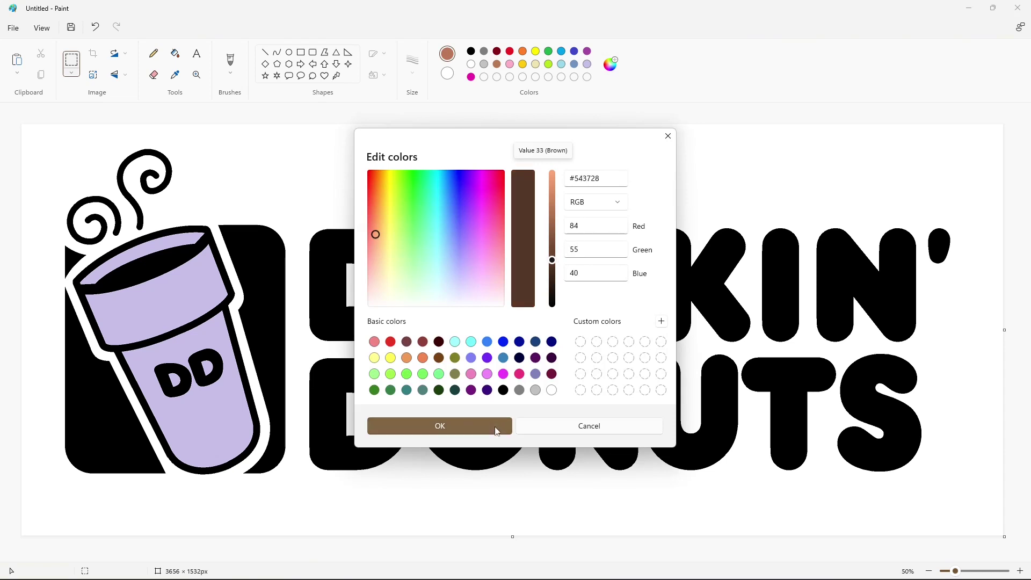
click(495, 428)
- Fill the purple rim, sleeve and body areas of the coffee cup with white
click(175, 53)
click(471, 64)
click(201, 293)
click(180, 240)
click(225, 409)
click(207, 368)
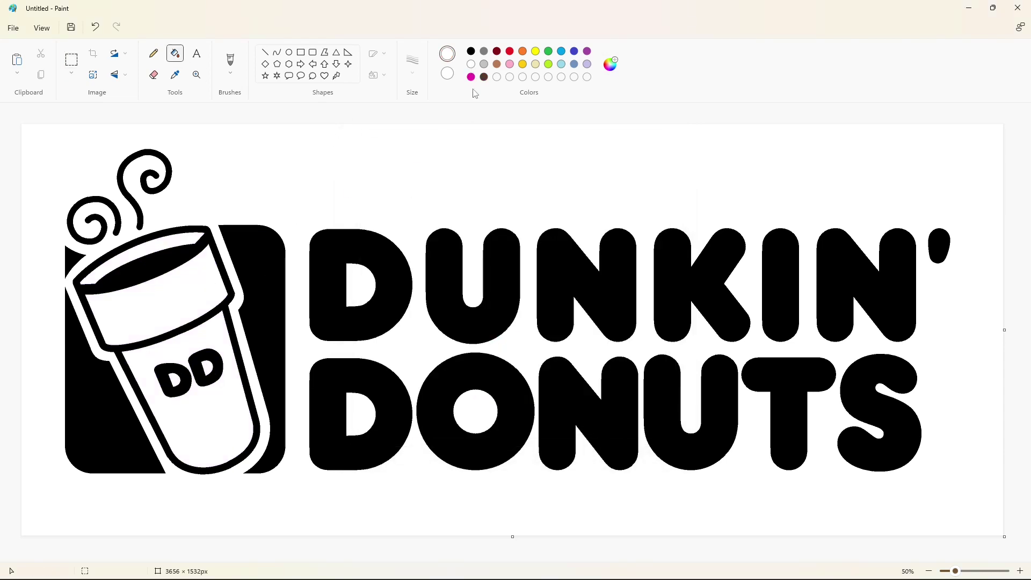
- Fill both steam swirls, the cup outline and the coffee with the dark brown custom color, undoing any misplaced fill
click(140, 200)
click(125, 217)
key(ctrl+z)
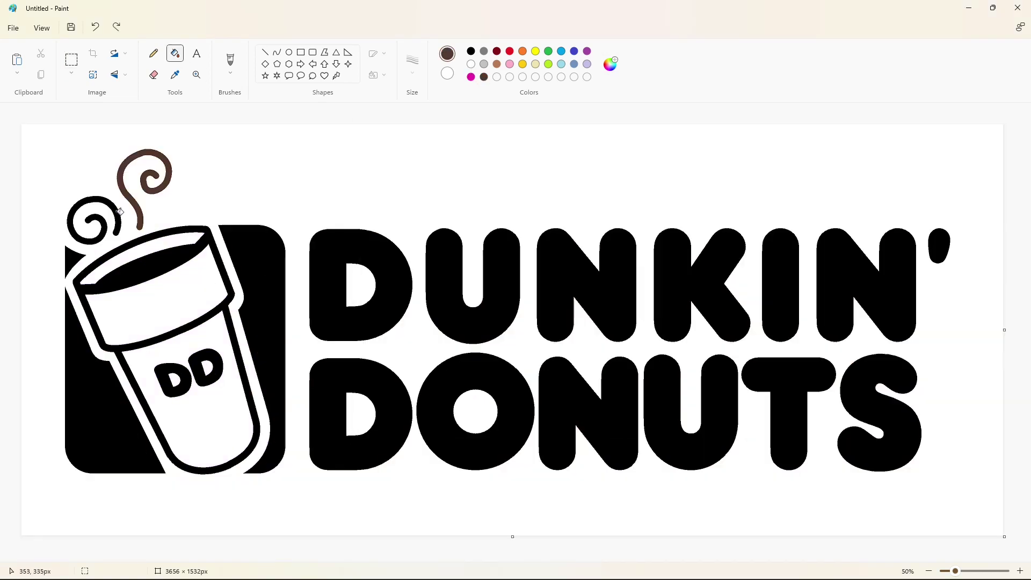
click(115, 212)
click(150, 258)
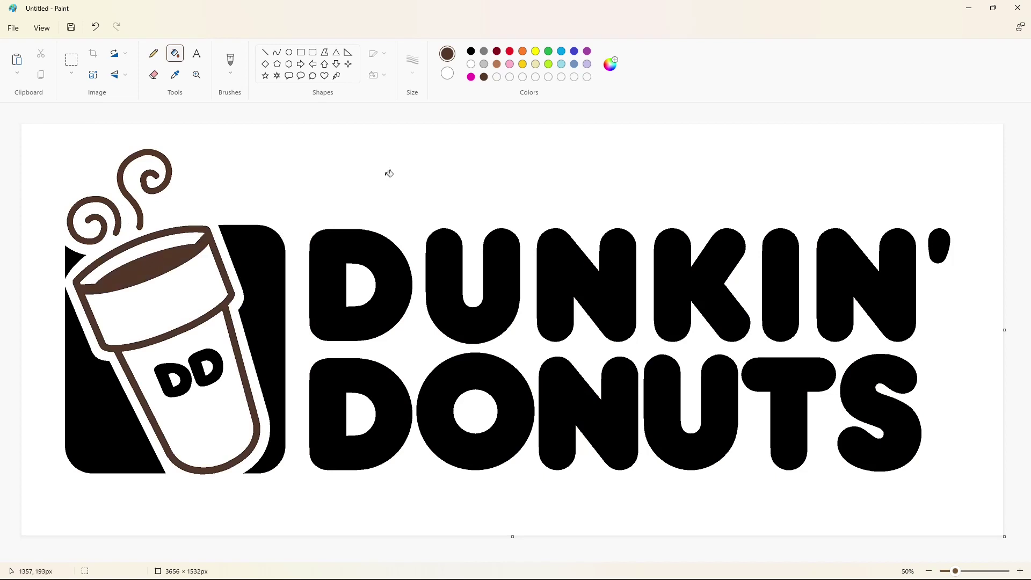
- Fill the square's left-hand parts, the first D on the cup and the DUNKIN' lettering with orange
click(123, 414)
click(171, 384)
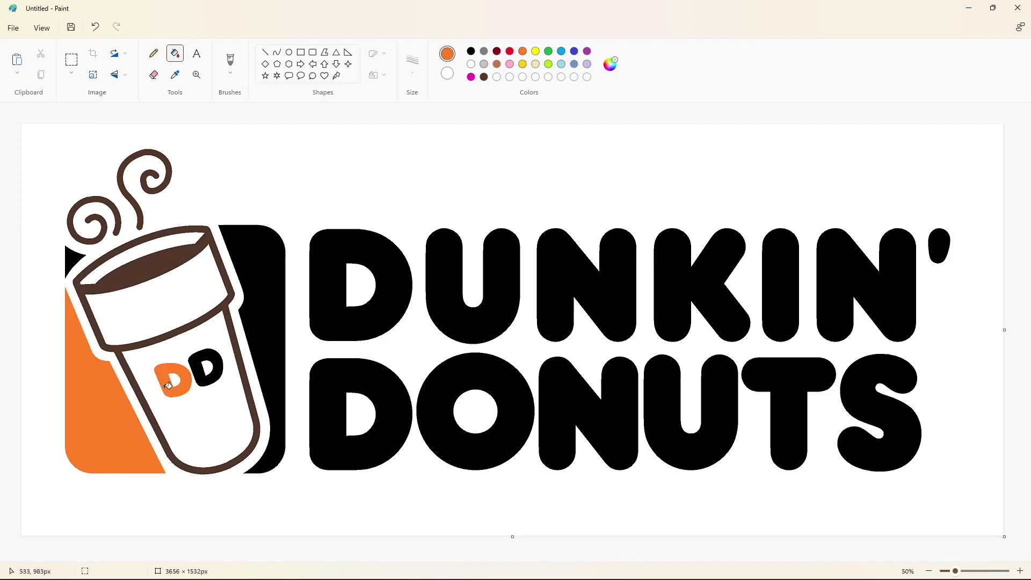
click(344, 330)
click(474, 319)
click(553, 316)
click(671, 314)
click(779, 301)
click(832, 310)
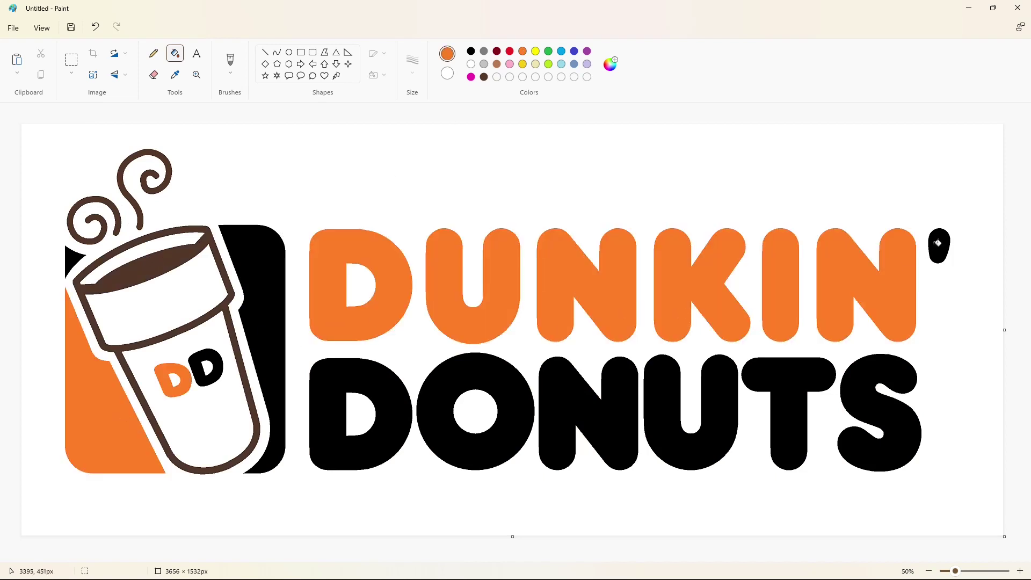
click(938, 243)
click(85, 255)
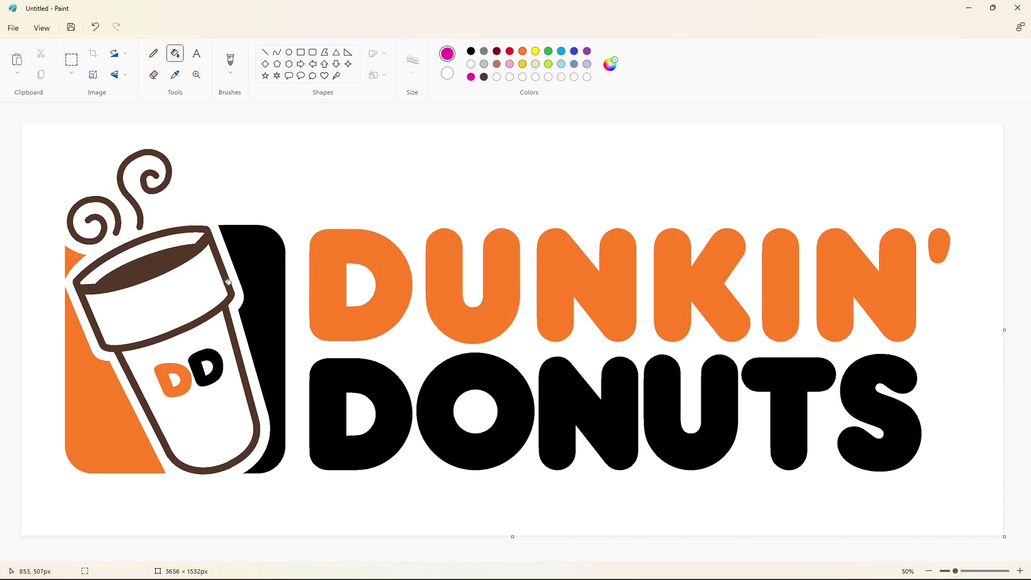
- Fill the second D on the cup, the square's right-hand part and the DONUTS lettering with the magenta custom color
click(210, 351)
click(264, 318)
click(374, 385)
click(437, 398)
click(562, 412)
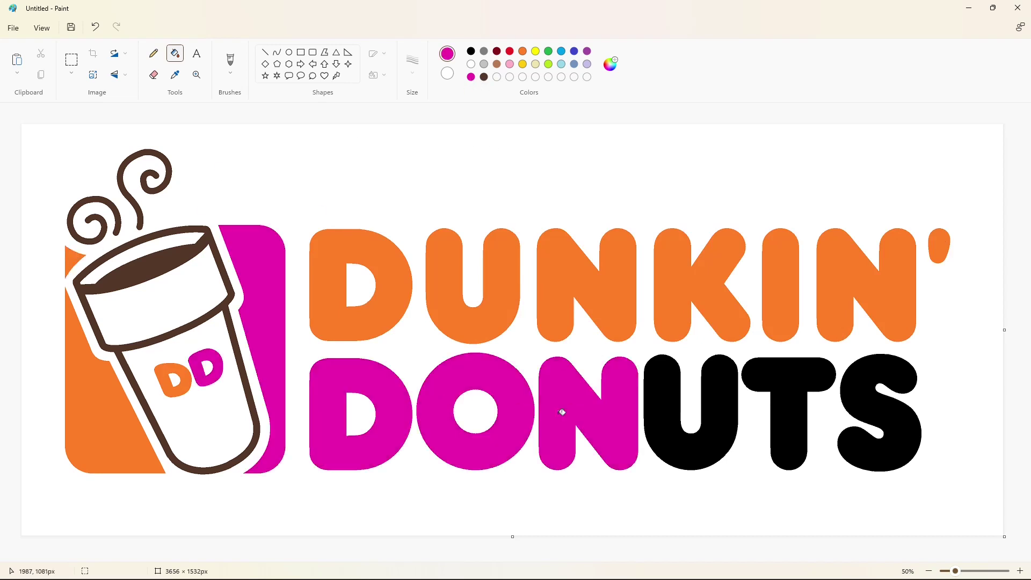
click(678, 421)
click(773, 419)
click(865, 403)
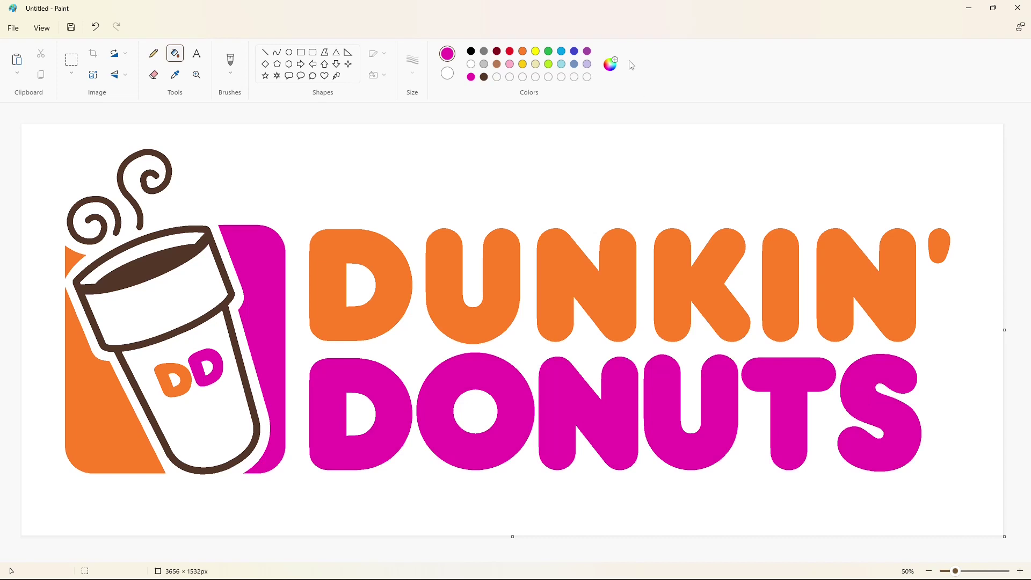